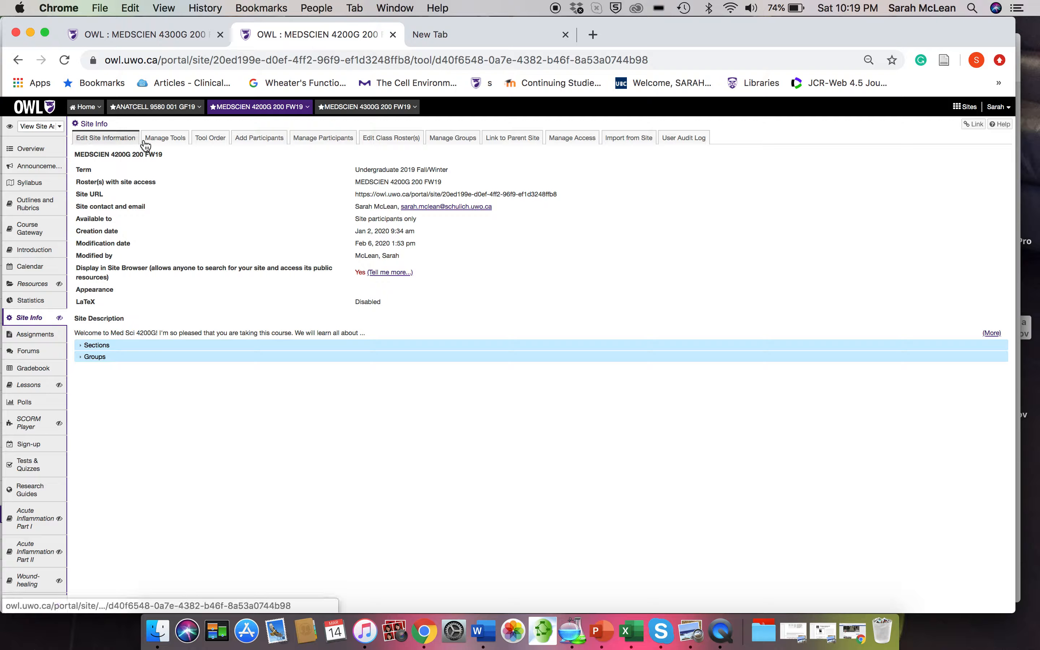
# Open the site's tool management, keep the Forums tool selected, and confirm the tool selection
pyautogui.click(165, 141)
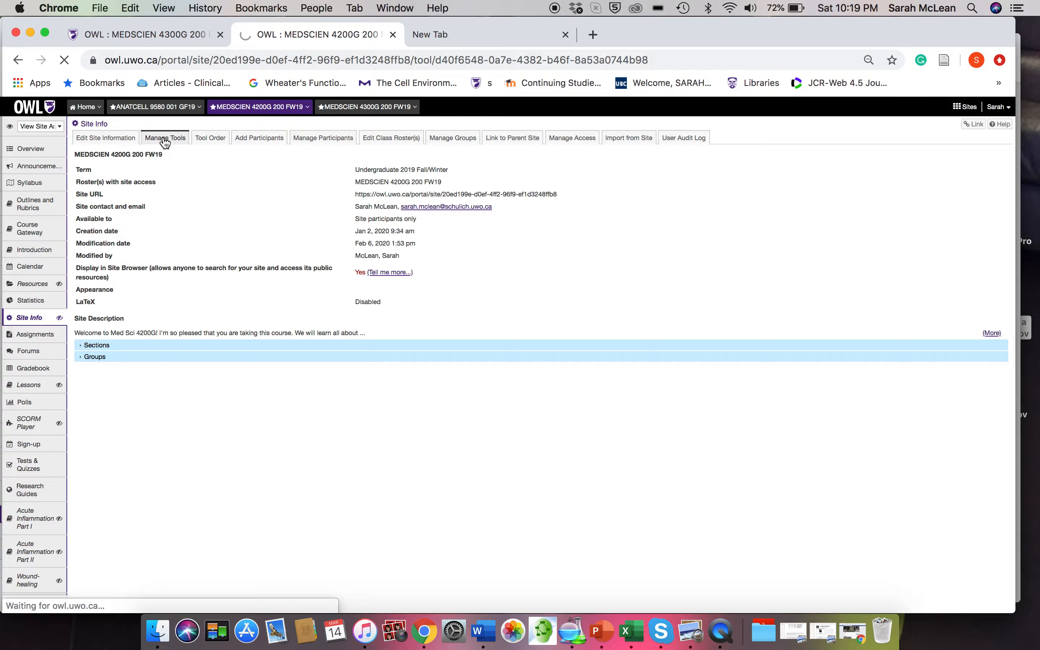
pyautogui.scroll(-3, 187, 300)
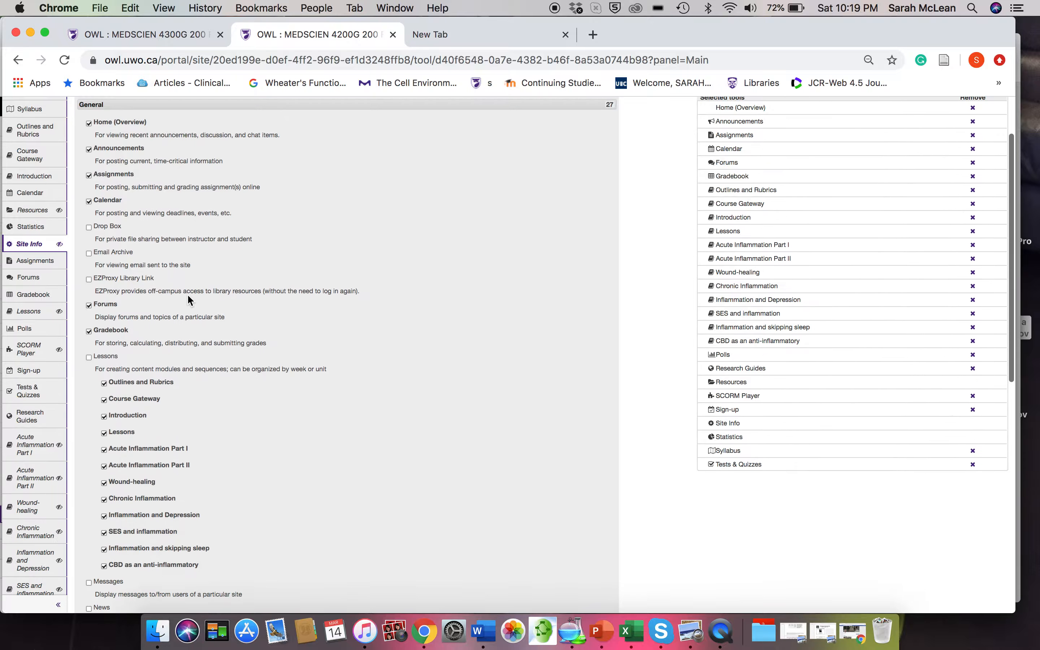
pyautogui.scroll(-2, 188, 297)
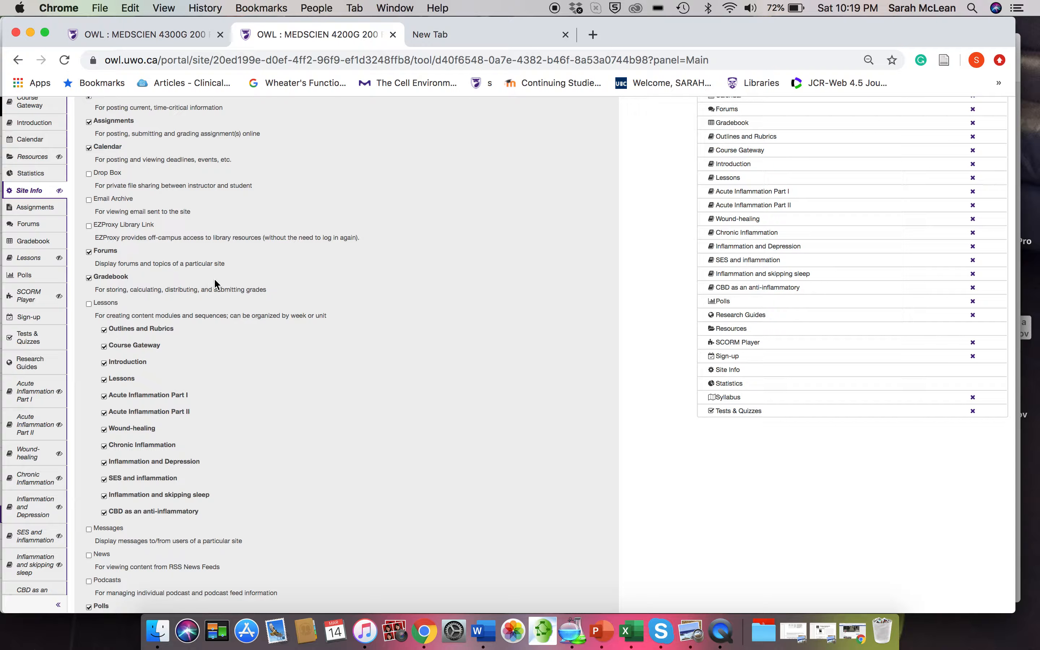
pyautogui.scroll(-15, 193, 284)
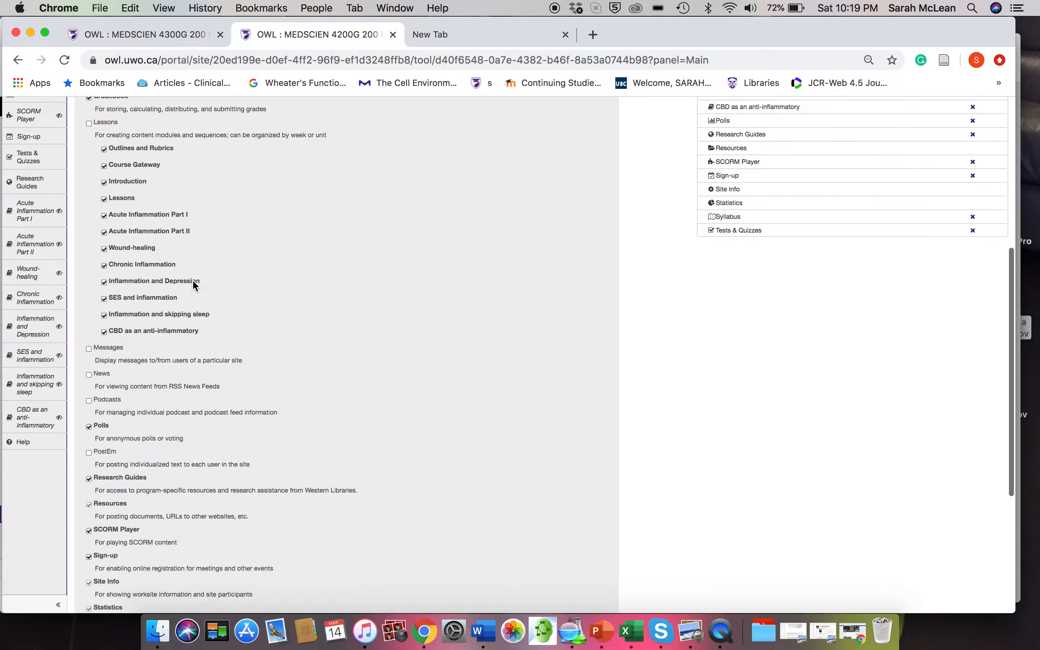
pyautogui.click(93, 535)
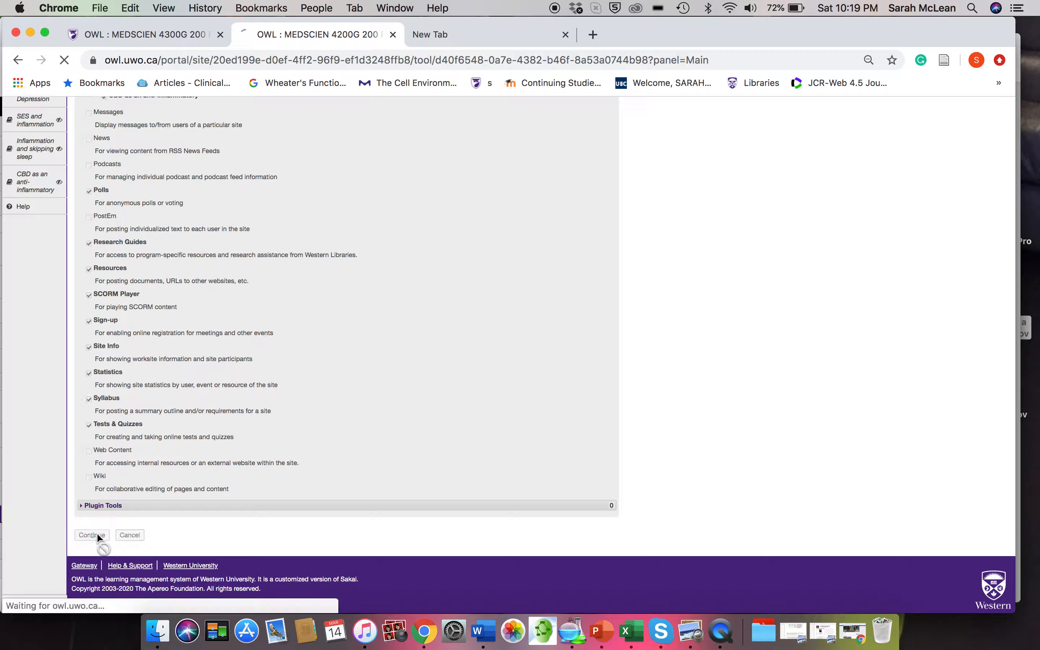
pyautogui.click(87, 431)
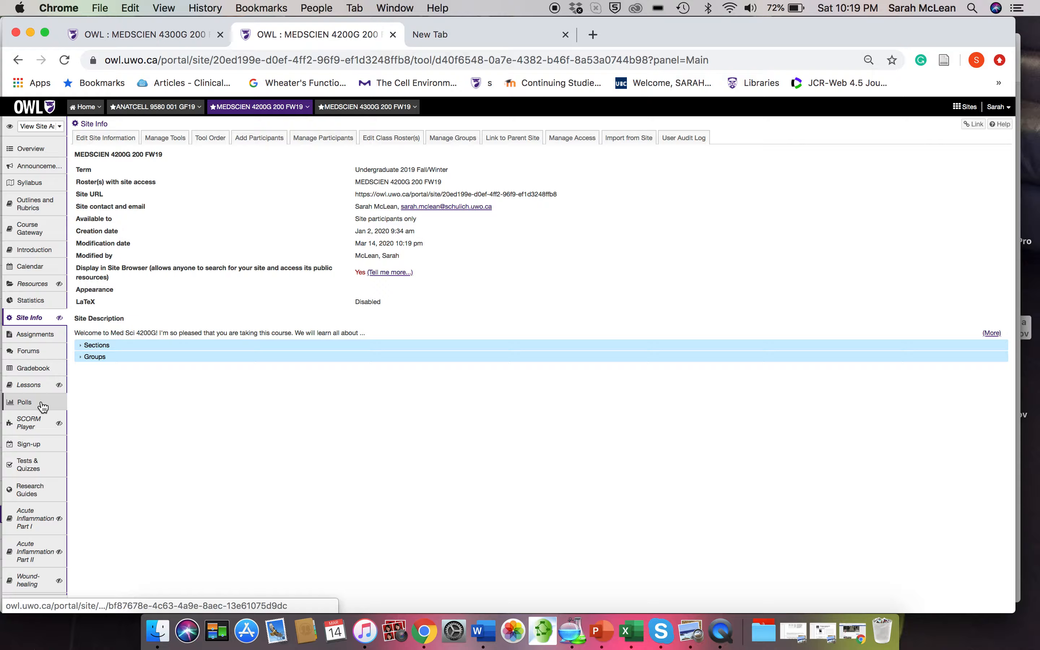
# Open the Forums tool of the MEDSCIEN 4200G site
pyautogui.scroll(-5, 43, 406)
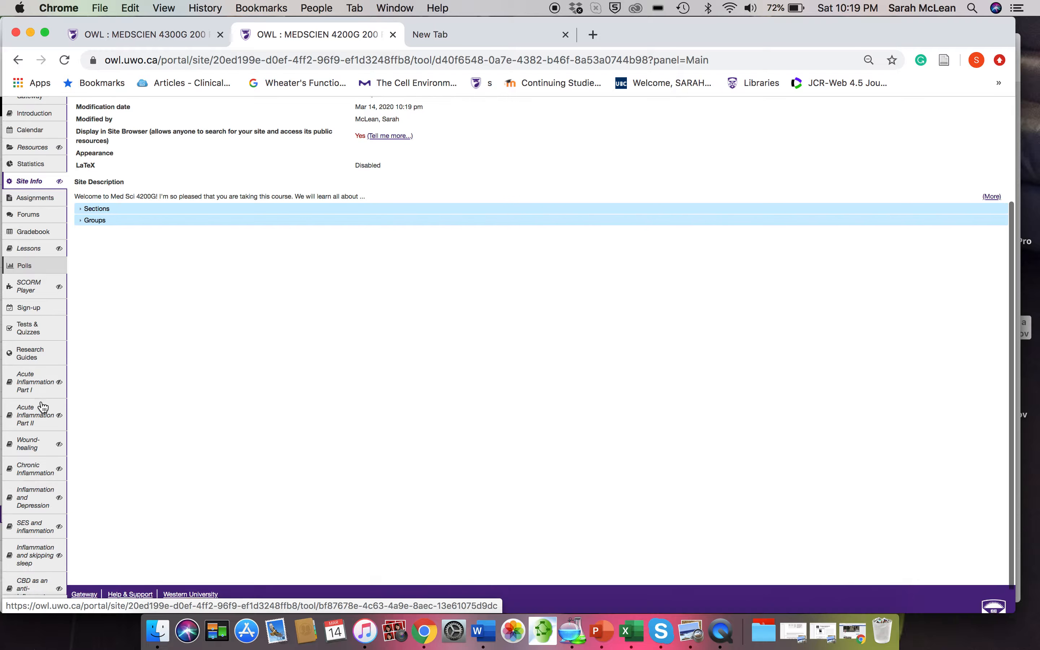
pyautogui.scroll(4, 43, 406)
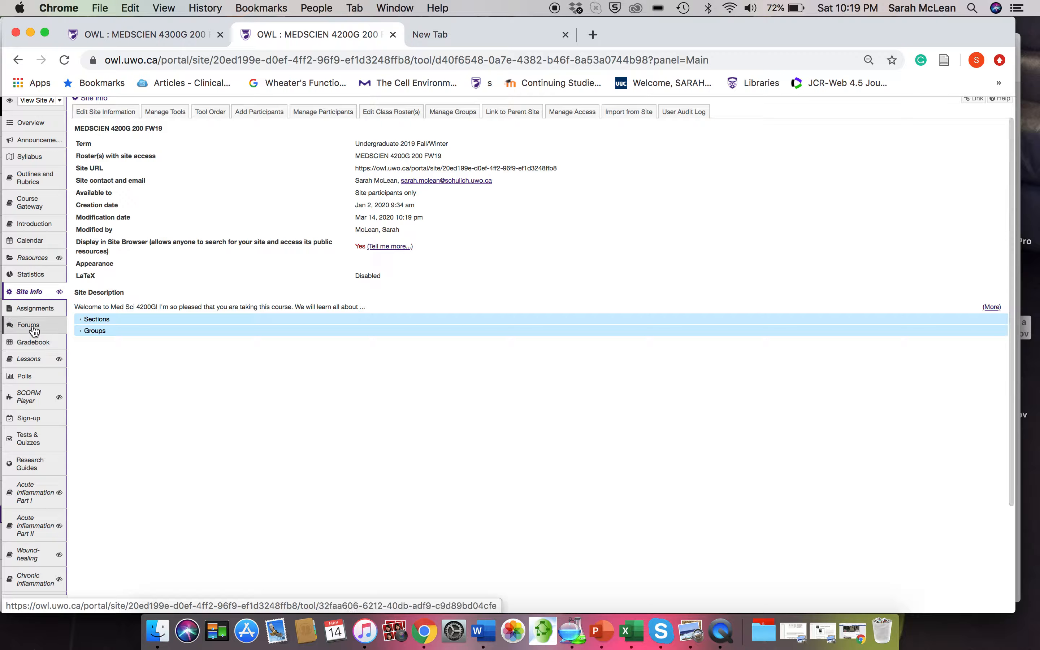
pyautogui.click(34, 330)
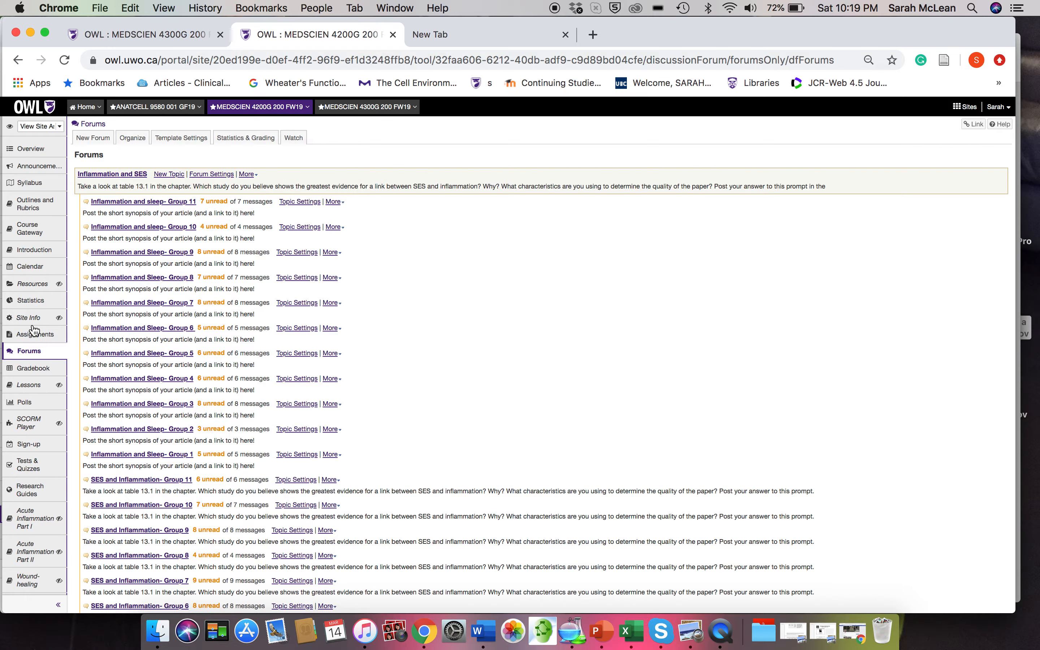
# Start a new forum and title it "CBD and Inflammation"
pyautogui.click(99, 142)
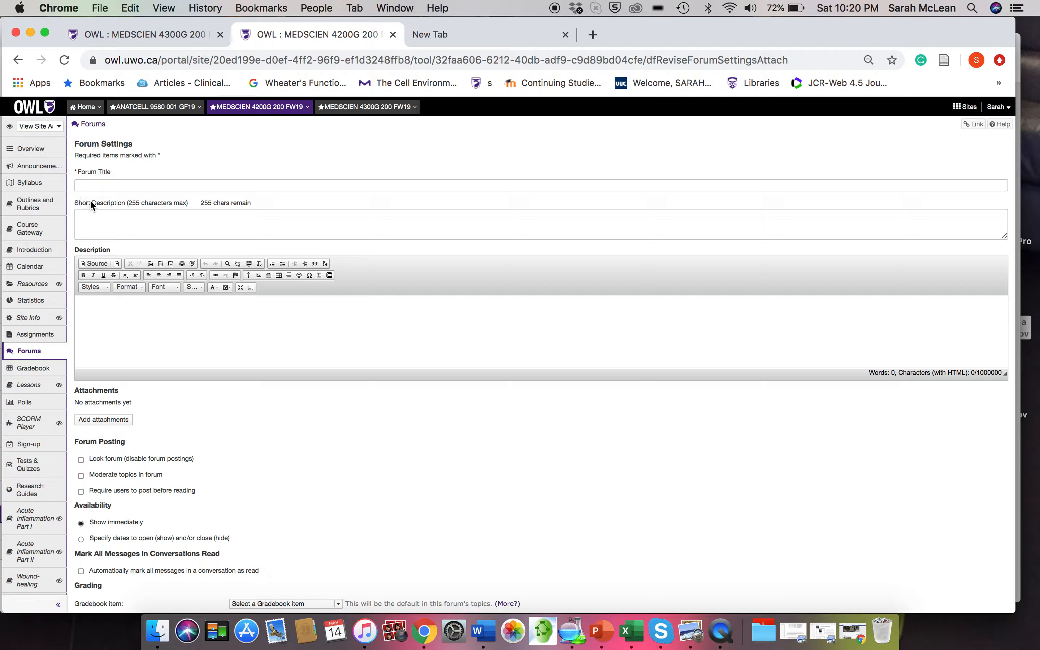
pyautogui.click(30, 354)
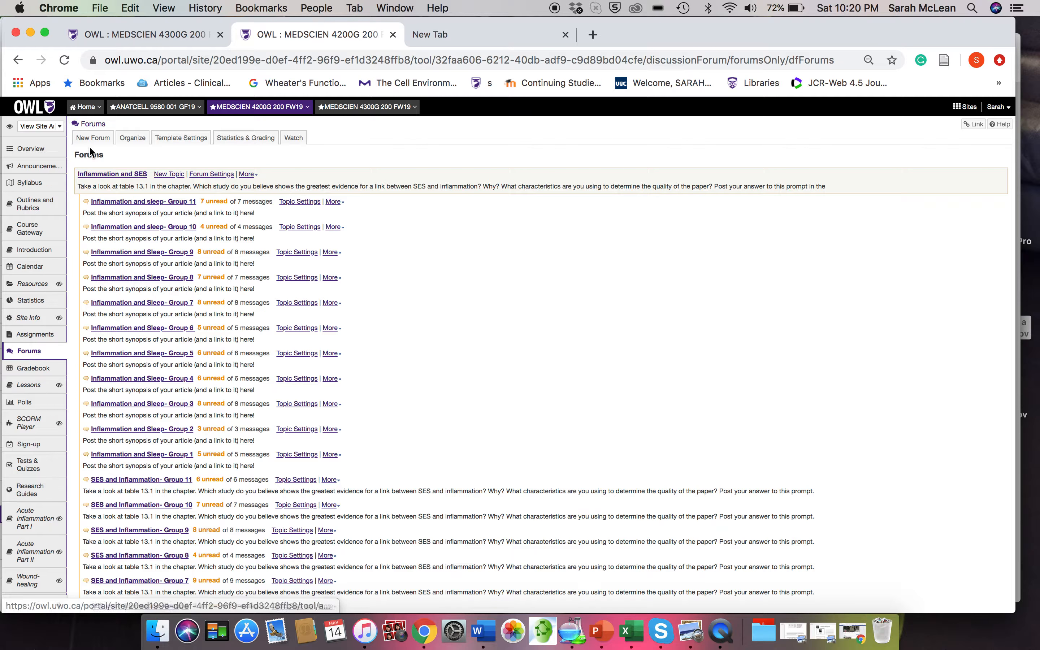
pyautogui.click(94, 138)
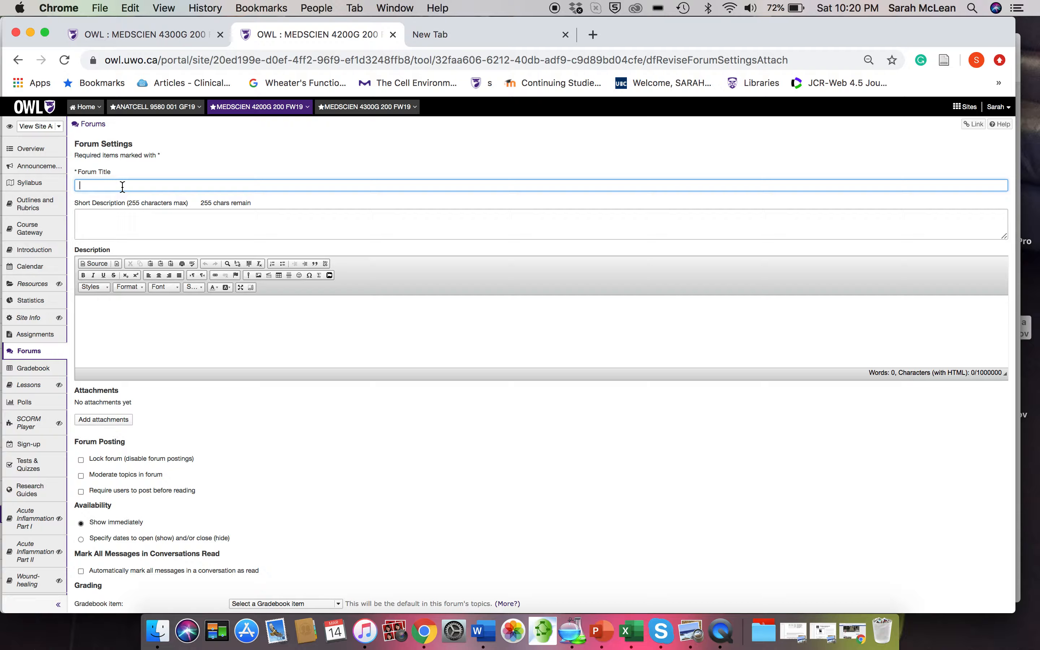
pyautogui.write('CBD and Inflammation')
# Enter the forum's short description "Post your synopsis of your CBD article here."
pyautogui.click(111, 215)
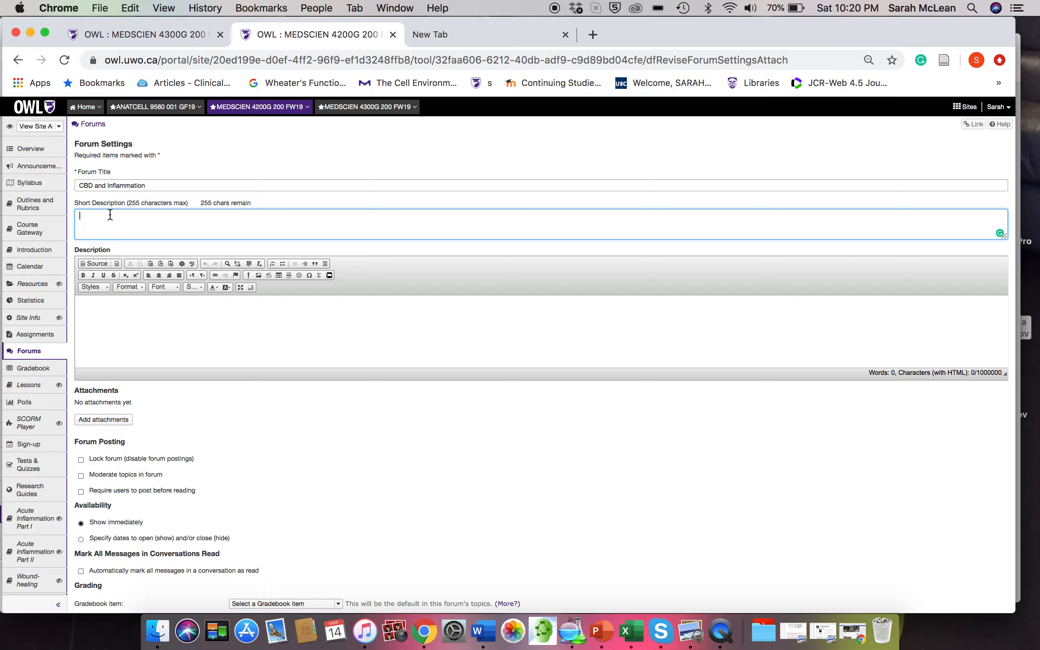
pyautogui.write('Post your synopsis of yoru')
pyautogui.press('BackSpace')
pyautogui.press('BackSpace')
pyautogui.press('BackSpace')
pyautogui.press('BackSpace')
pyautogui.press('BackSpace')
pyautogui.write('your CBD article here.')
# Enable the forum posting option that requires users to post before reading
pyautogui.scroll(-2, 160, 402)
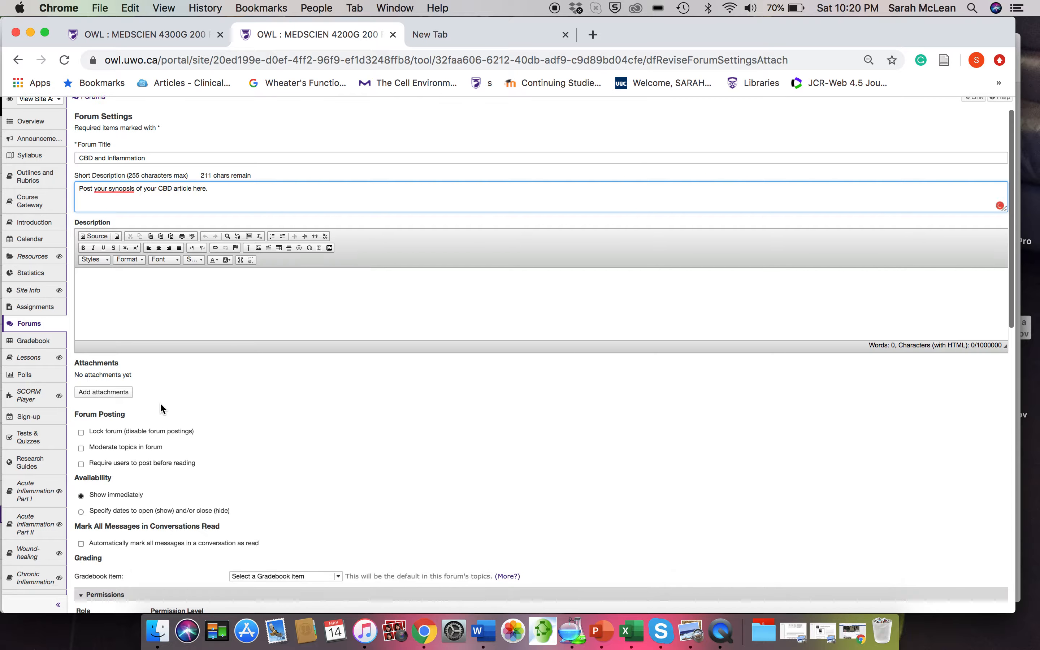
pyautogui.scroll(-2, 212, 456)
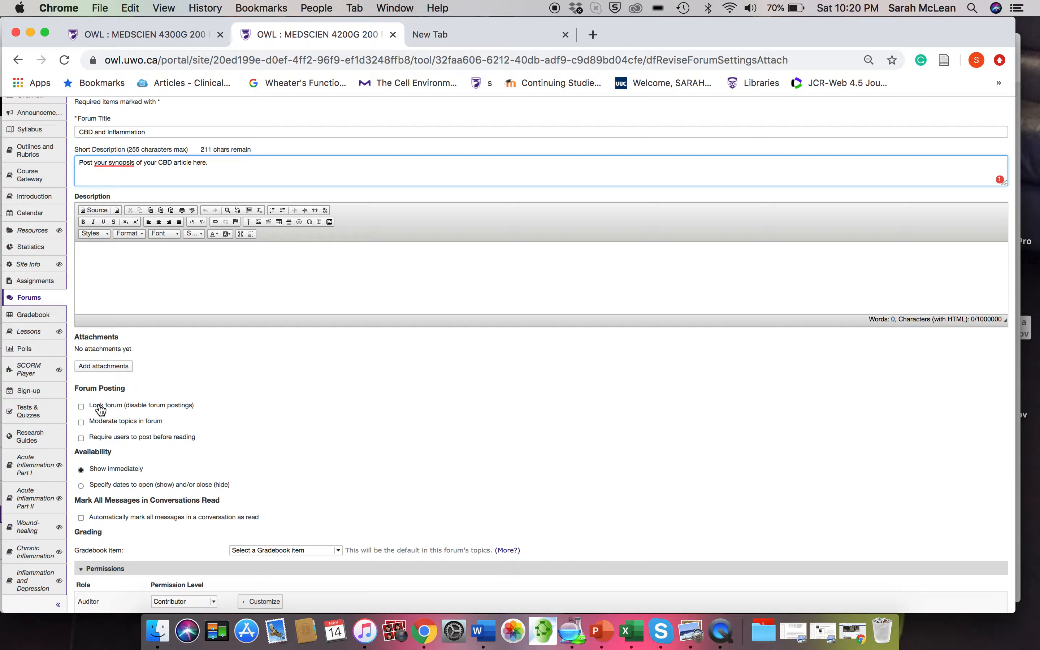
pyautogui.scroll(-2, 277, 398)
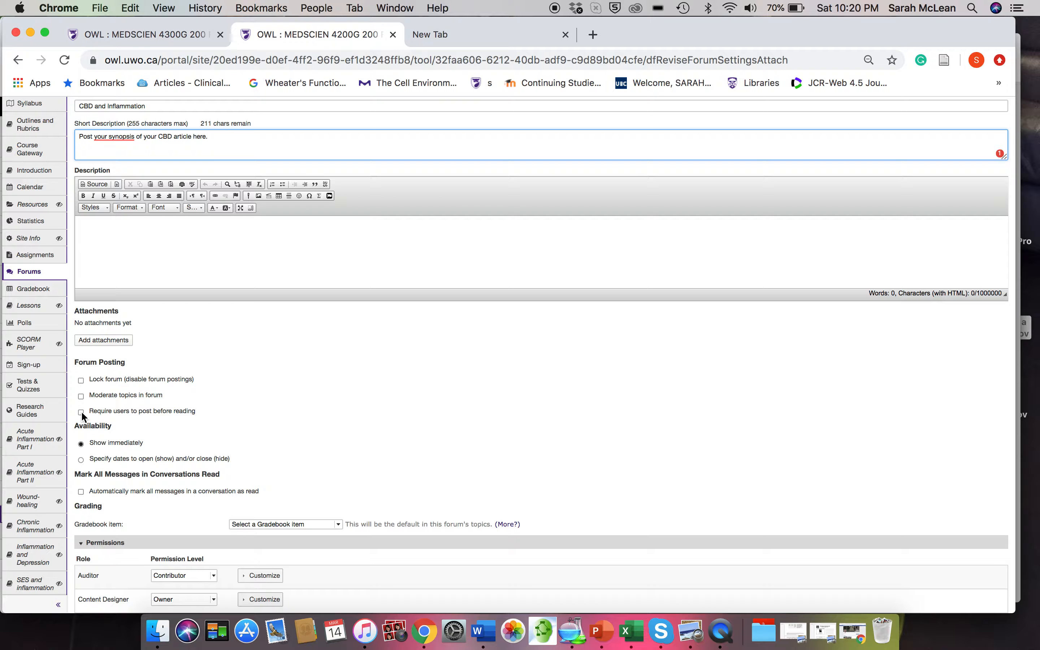
pyautogui.click(81, 412)
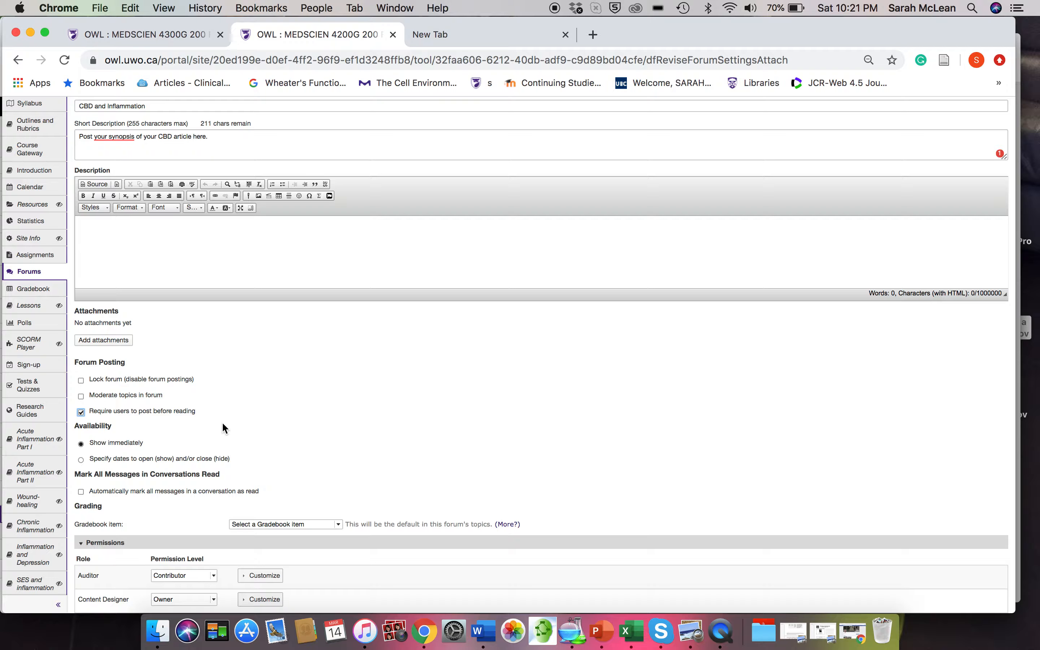
# Examine the forum's availability, grading and permission levels for the roles and design pitch groups
pyautogui.scroll(-5, 222, 421)
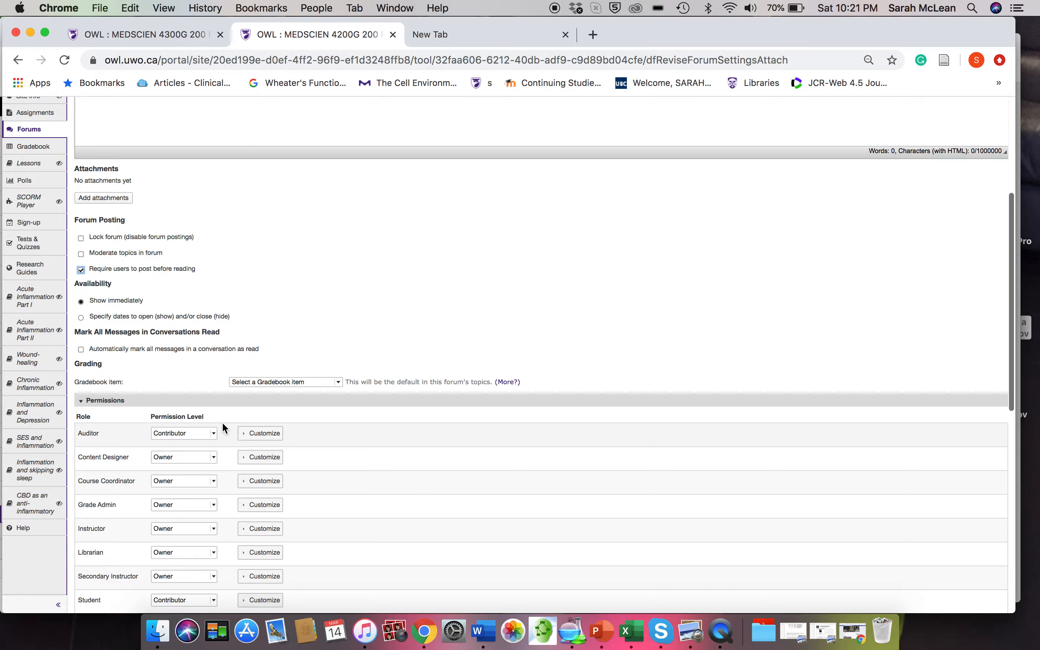
pyautogui.scroll(-5, 174, 399)
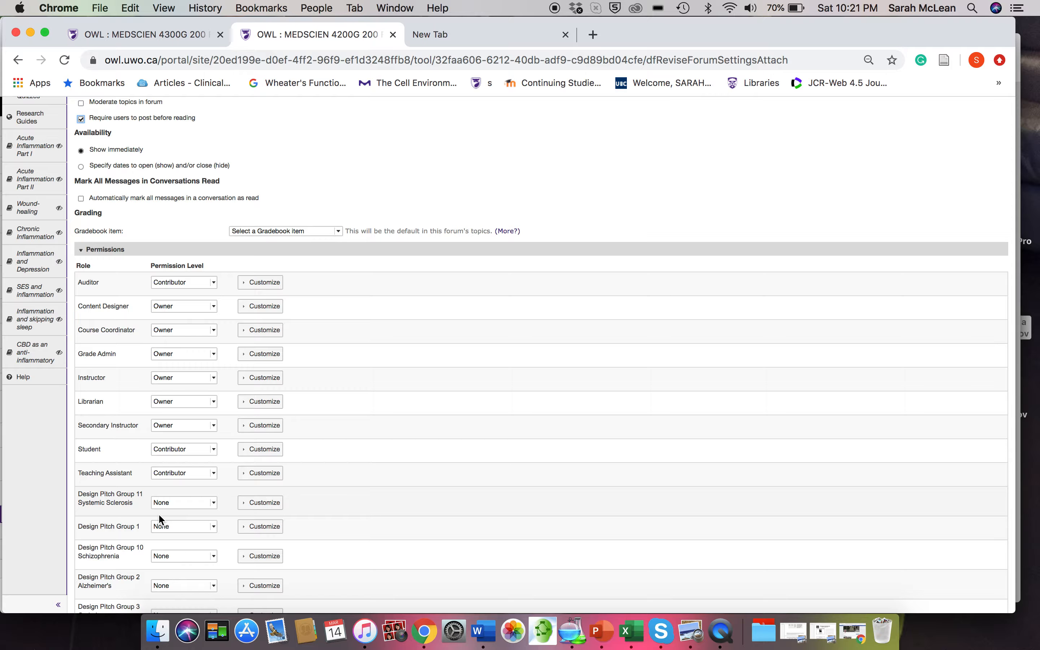
pyautogui.scroll(8, 158, 515)
pyautogui.scroll(-7, 158, 515)
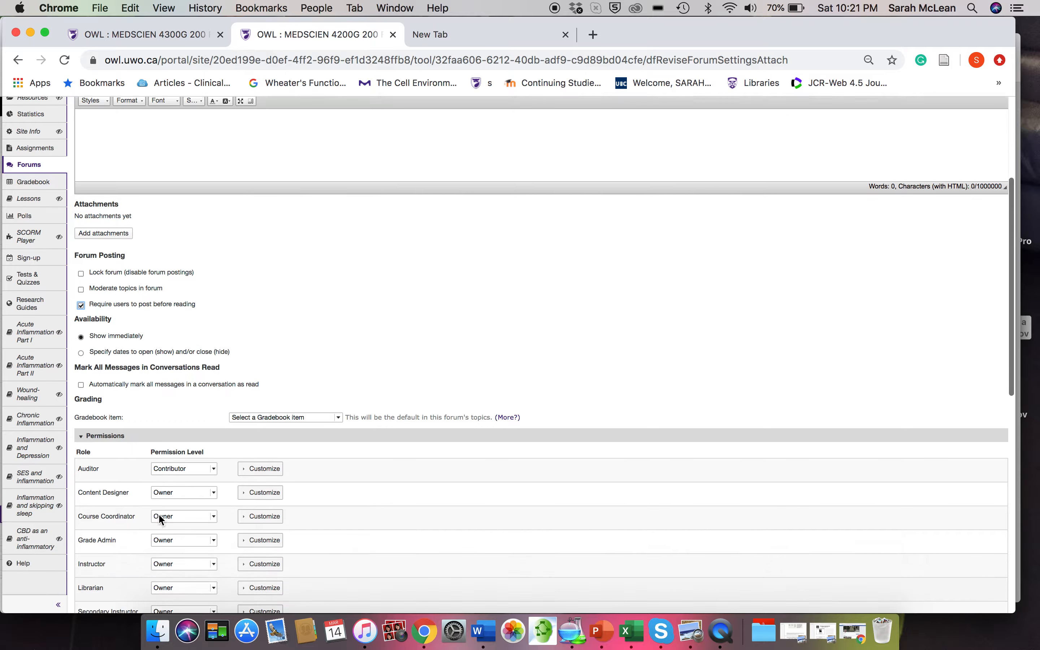
pyautogui.scroll(-12, 159, 514)
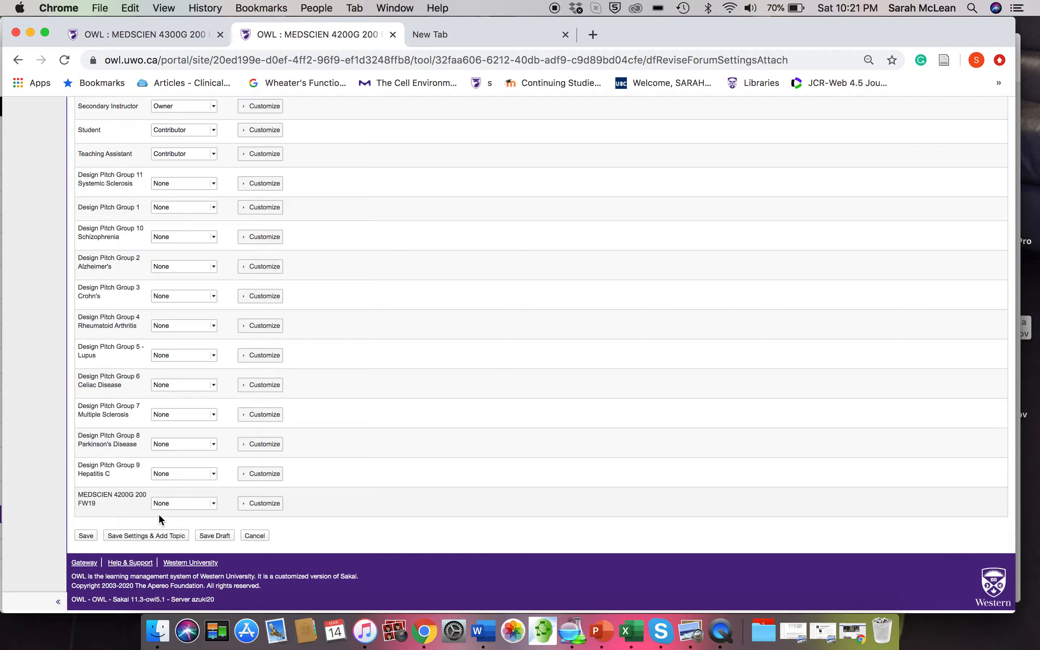
pyautogui.scroll(2, 189, 390)
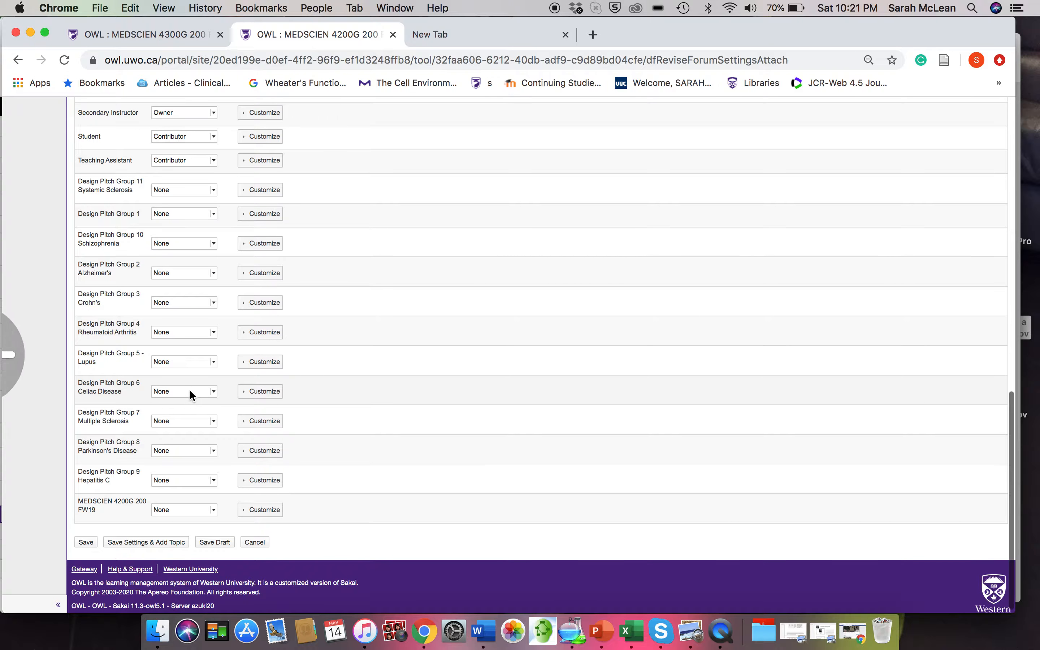
pyautogui.scroll(6, 189, 389)
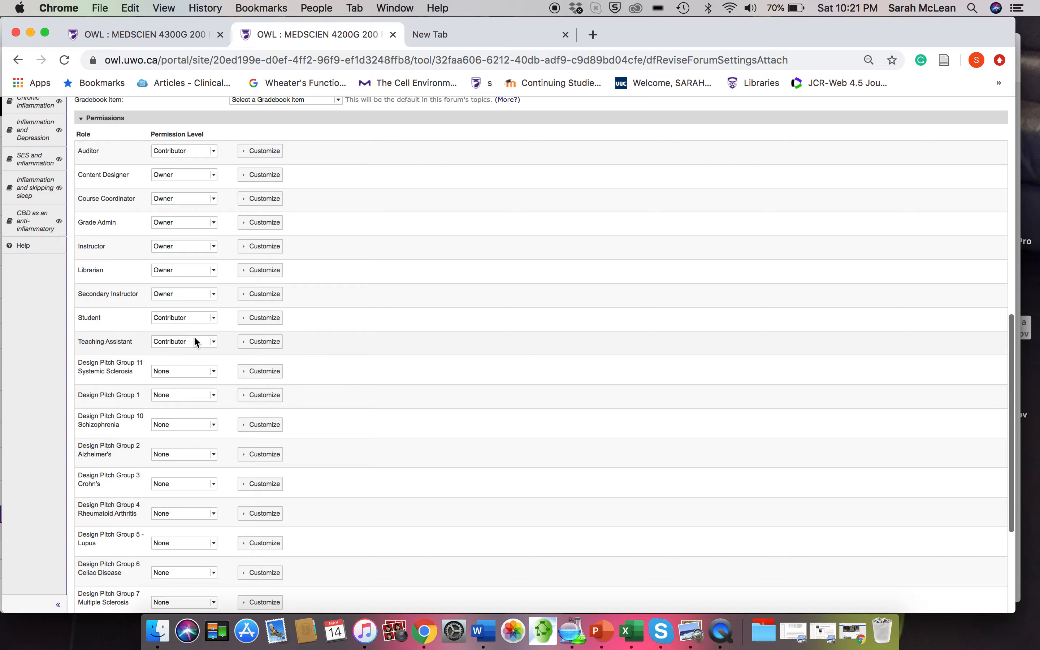
pyautogui.scroll(-7, 209, 459)
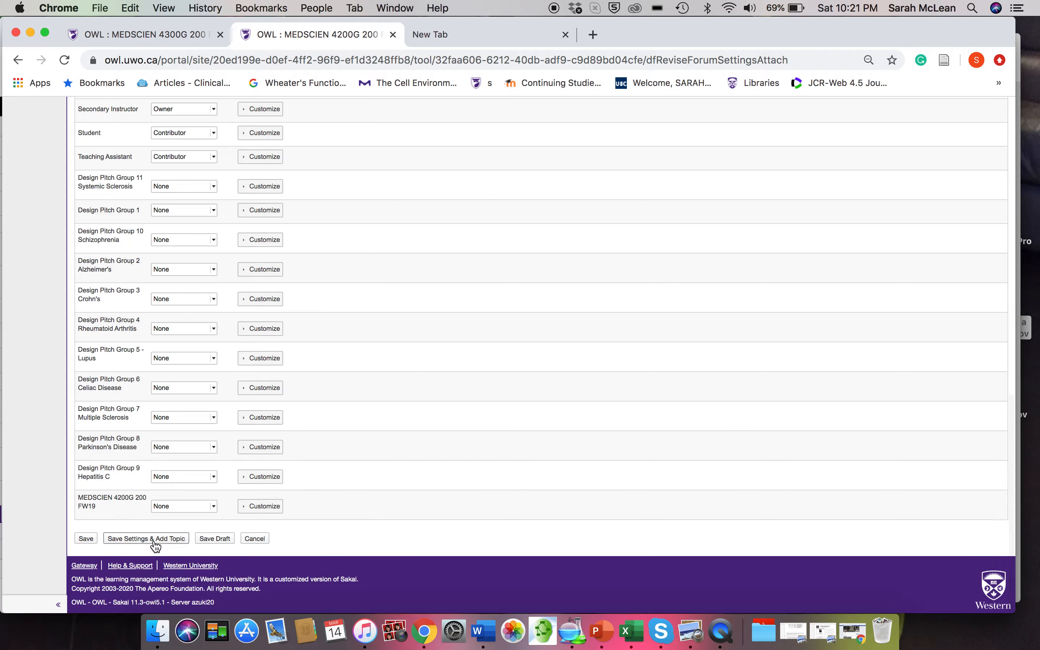
# Save the forum settings and add a topic titled "What's new with CBD?"
pyautogui.click(143, 539)
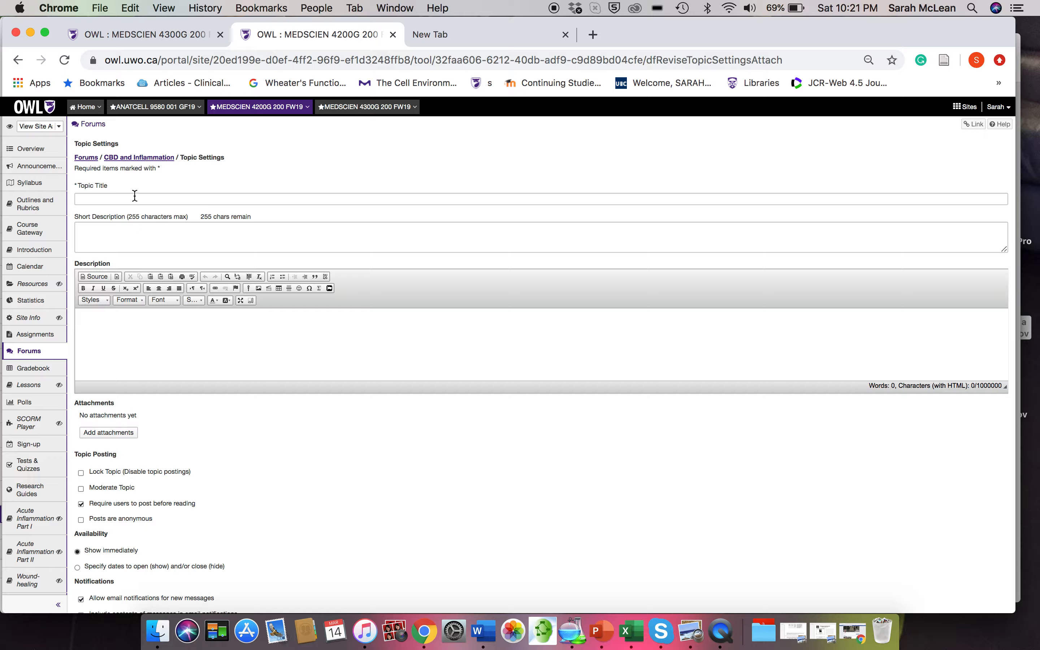
pyautogui.click(134, 197)
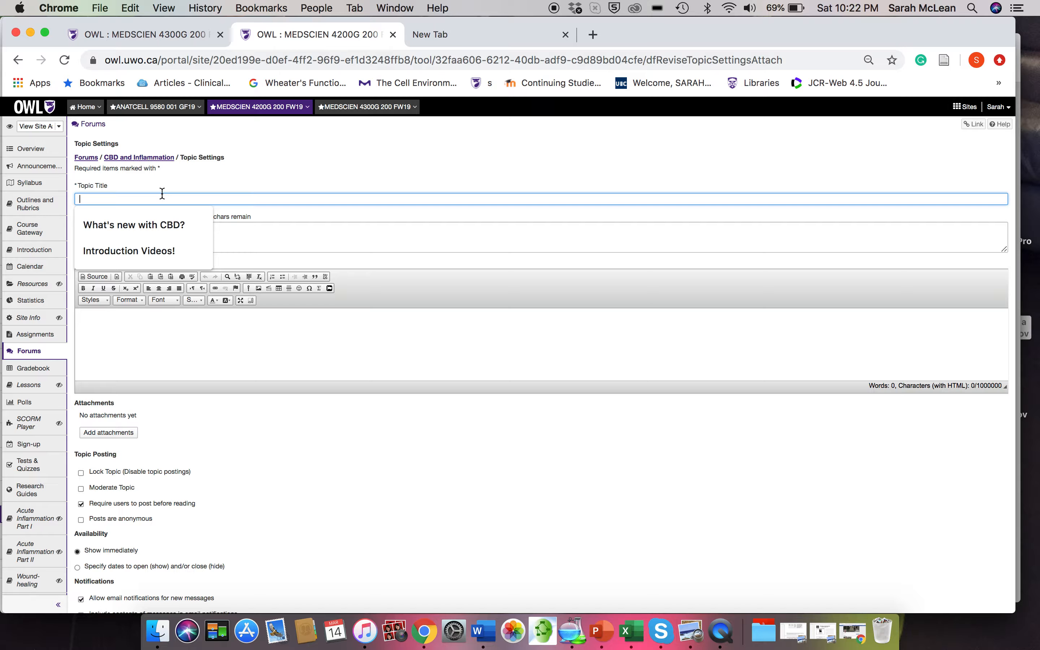
pyautogui.click(158, 221)
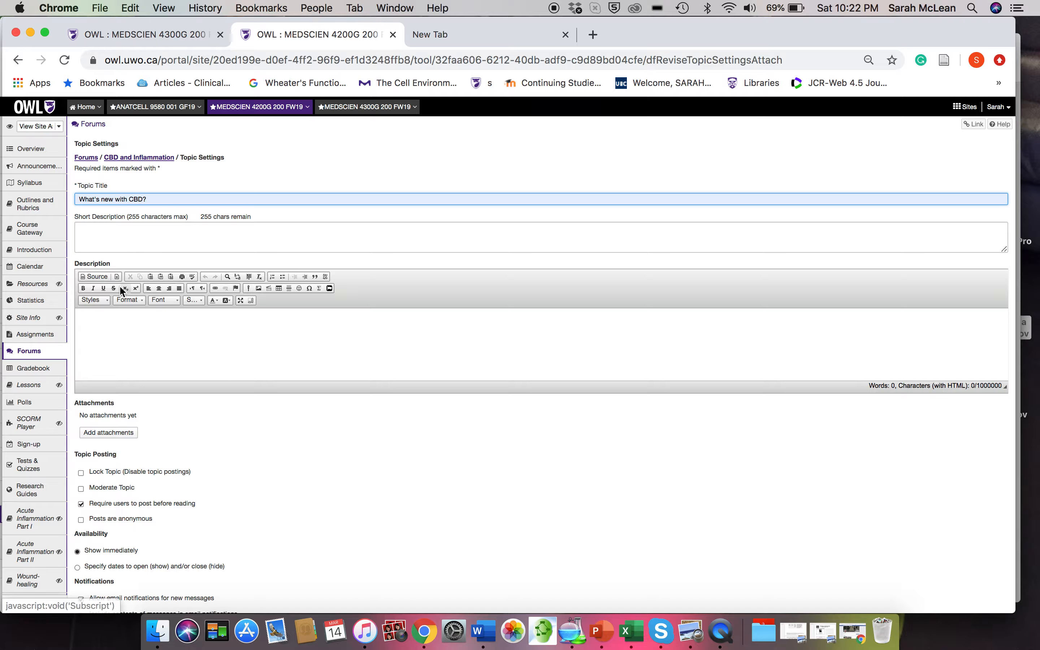
# Enter the topic's short description "Post your short synopsis of your CBD article here."
pyautogui.click(102, 230)
pyautogui.write('Pos')
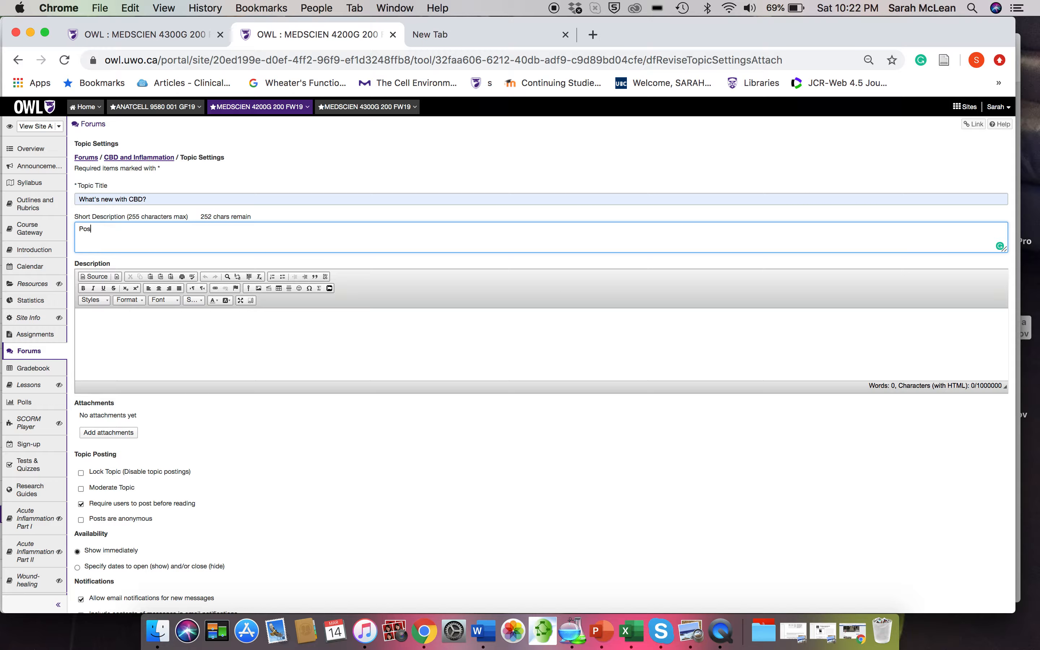
pyautogui.write('t your short synopsis of your CBD article here.')
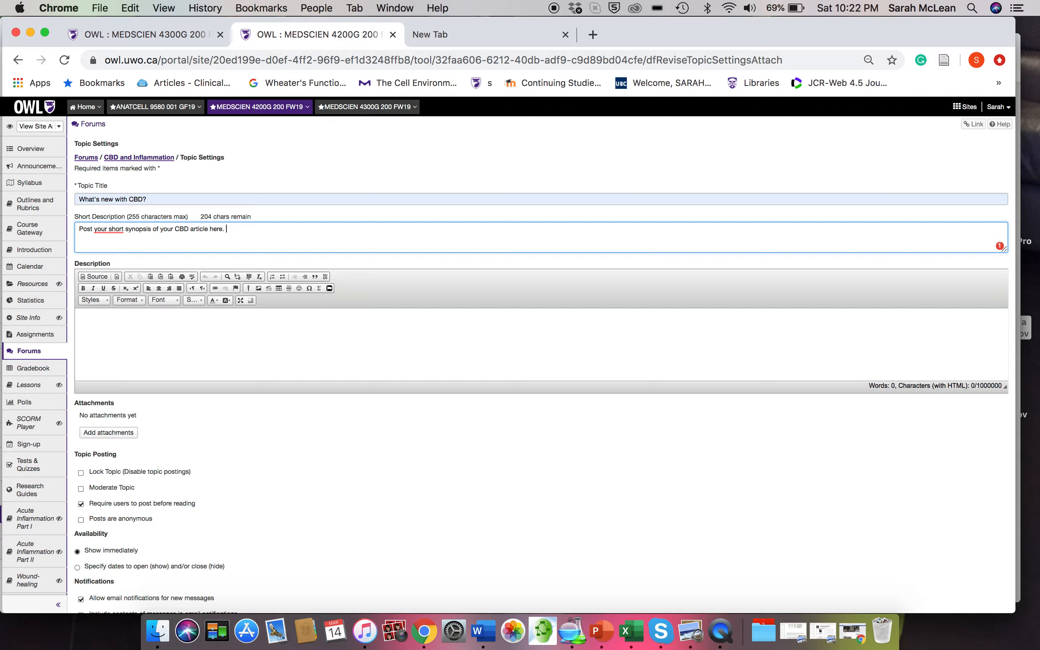
# Examine the topic's posting, availability and notification options and the gradebook items offered for grading
pyautogui.scroll(-2, 208, 373)
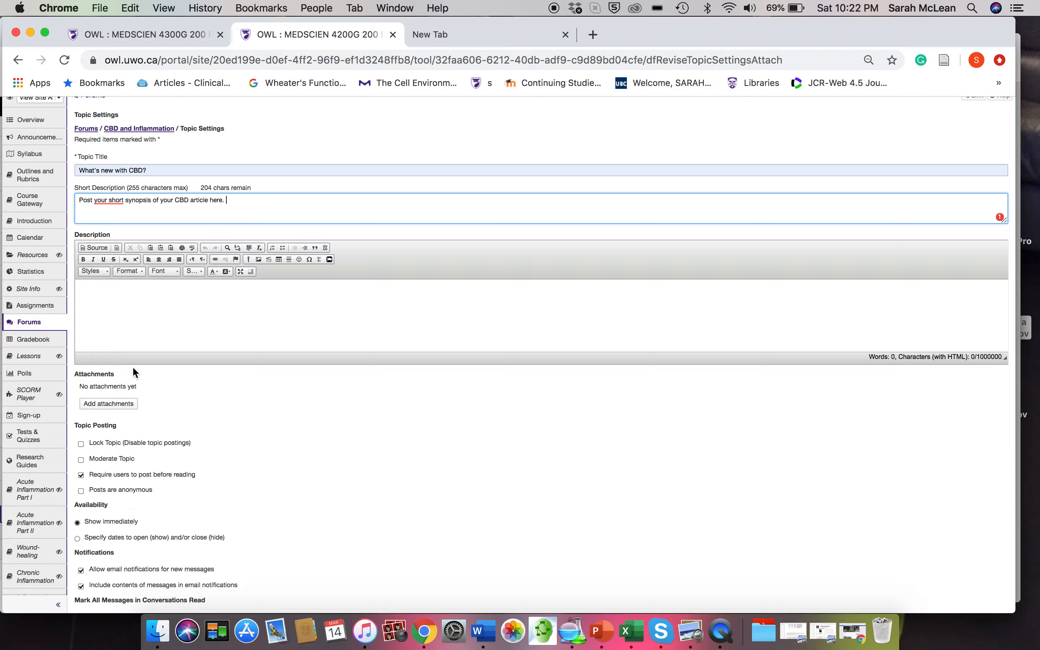
pyautogui.scroll(-1, 133, 367)
pyautogui.scroll(3, 132, 367)
pyautogui.scroll(-4, 132, 366)
pyautogui.scroll(-3, 132, 366)
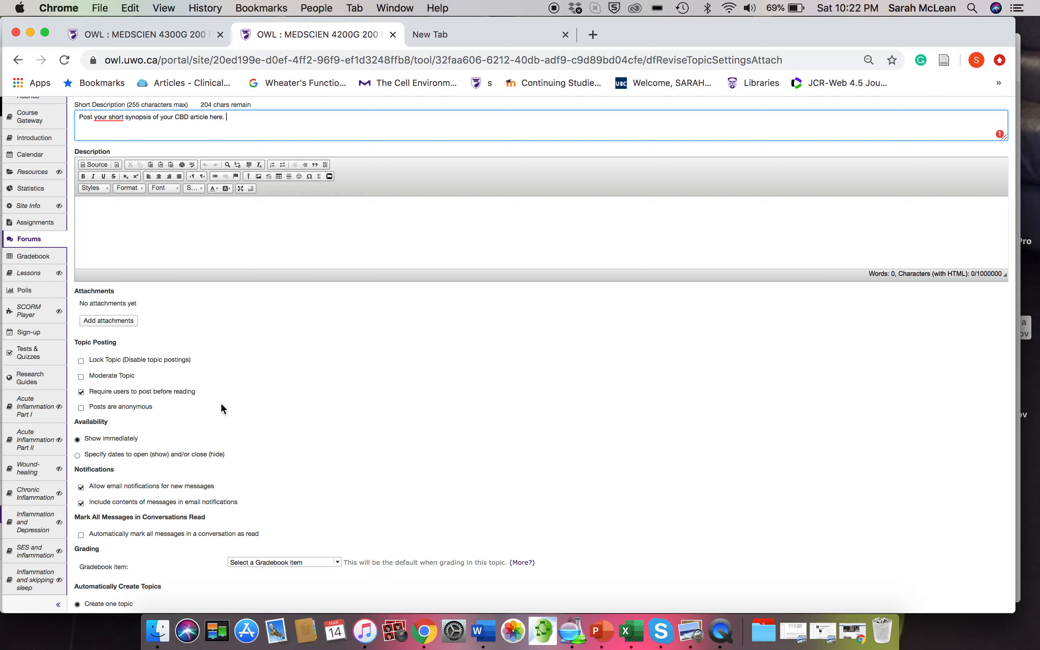
pyautogui.scroll(2, 222, 405)
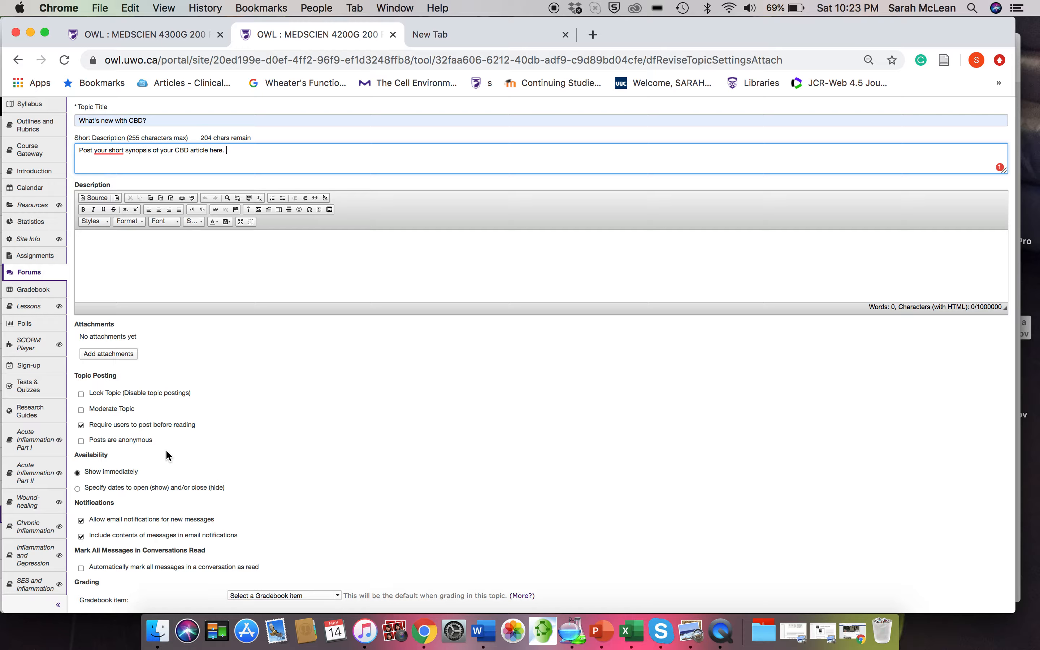
pyautogui.scroll(-2, 166, 451)
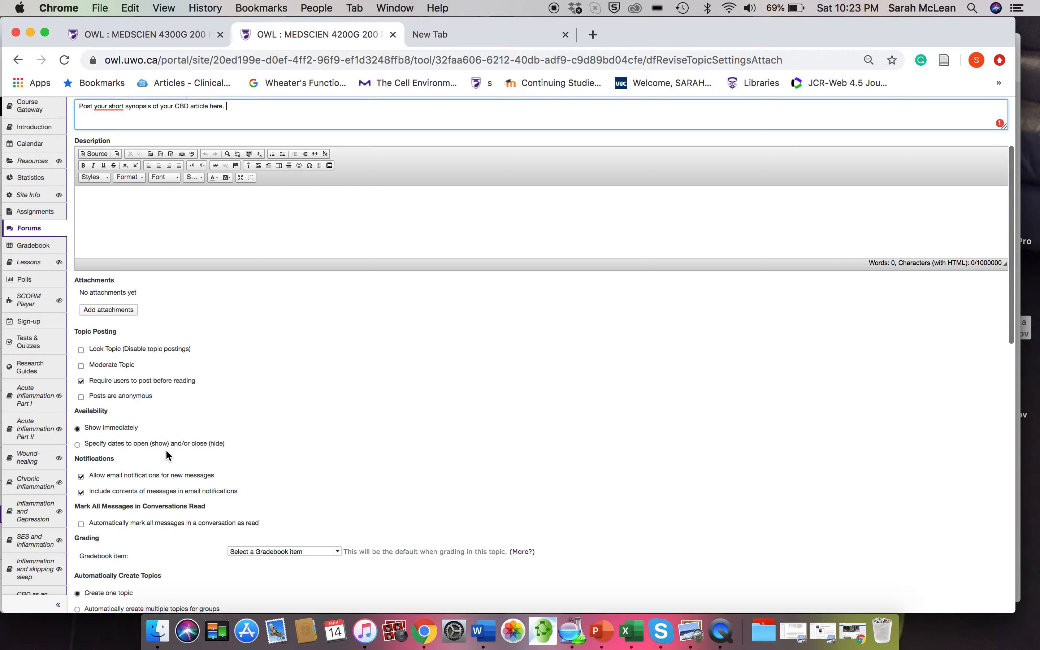
pyautogui.scroll(-10, 166, 451)
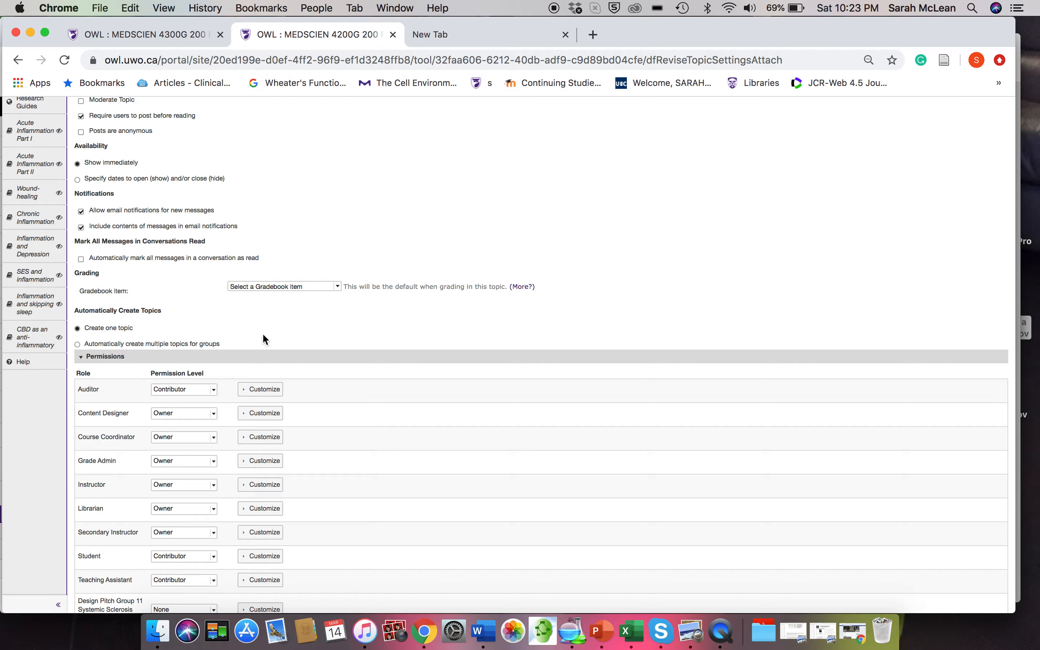
pyautogui.click(337, 286)
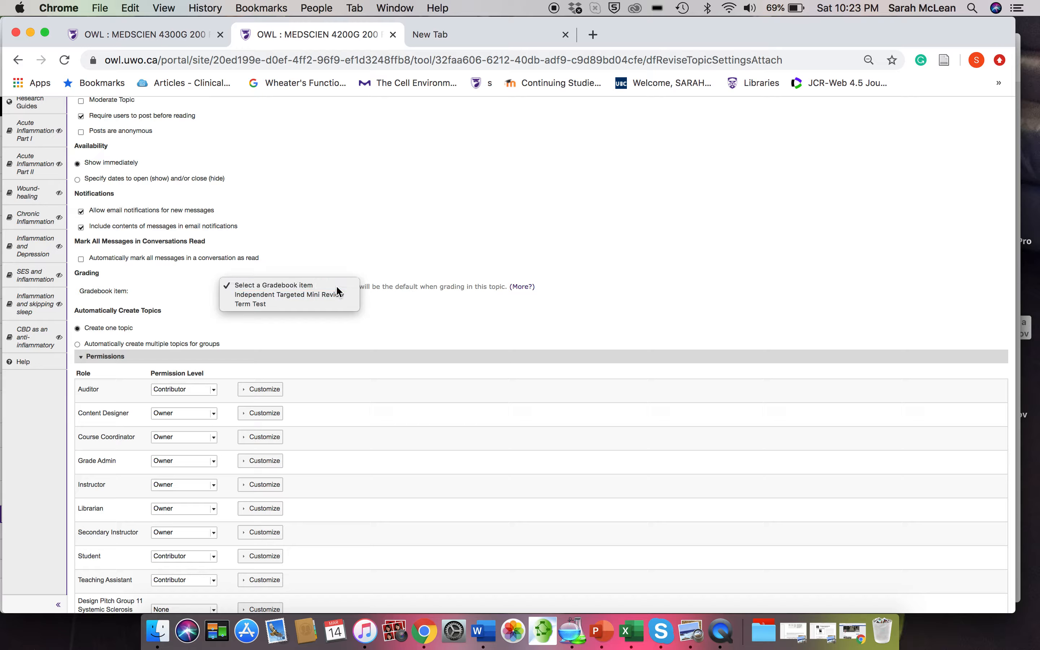
pyautogui.click(336, 286)
# Examine the topic's permission levels for the course roles and the design pitch groups
pyautogui.scroll(-1, 336, 287)
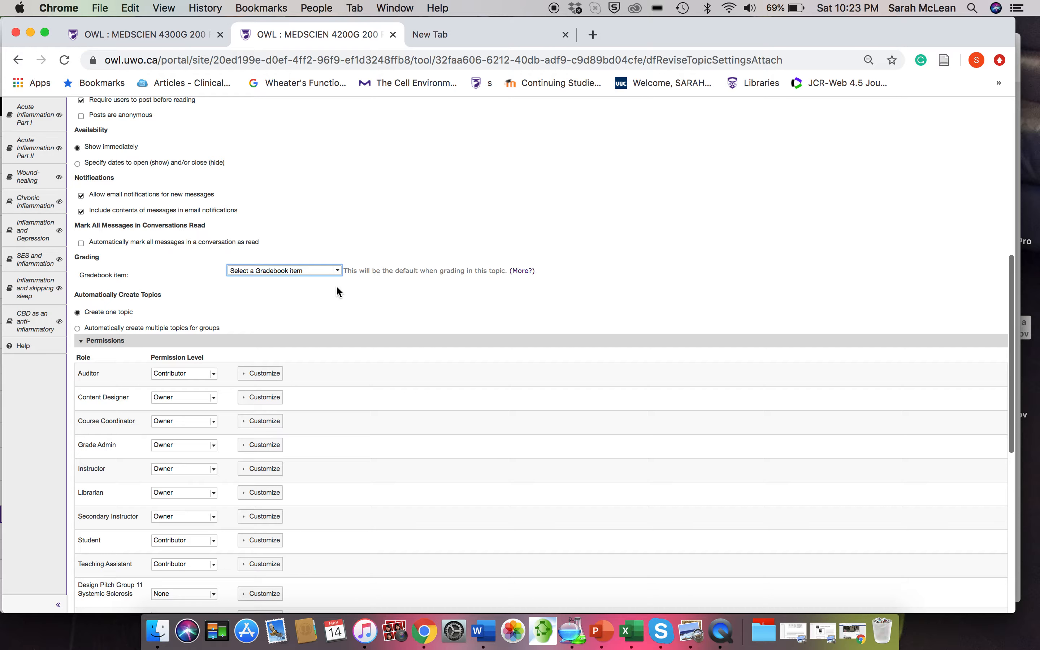
pyautogui.scroll(-8, 336, 287)
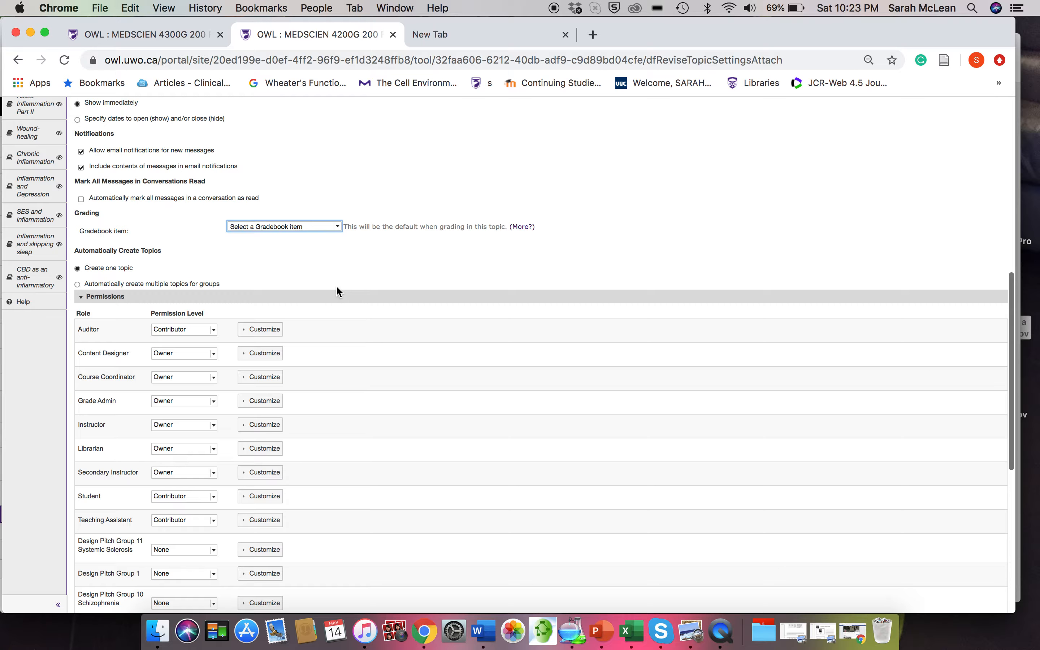
pyautogui.scroll(-3, 335, 286)
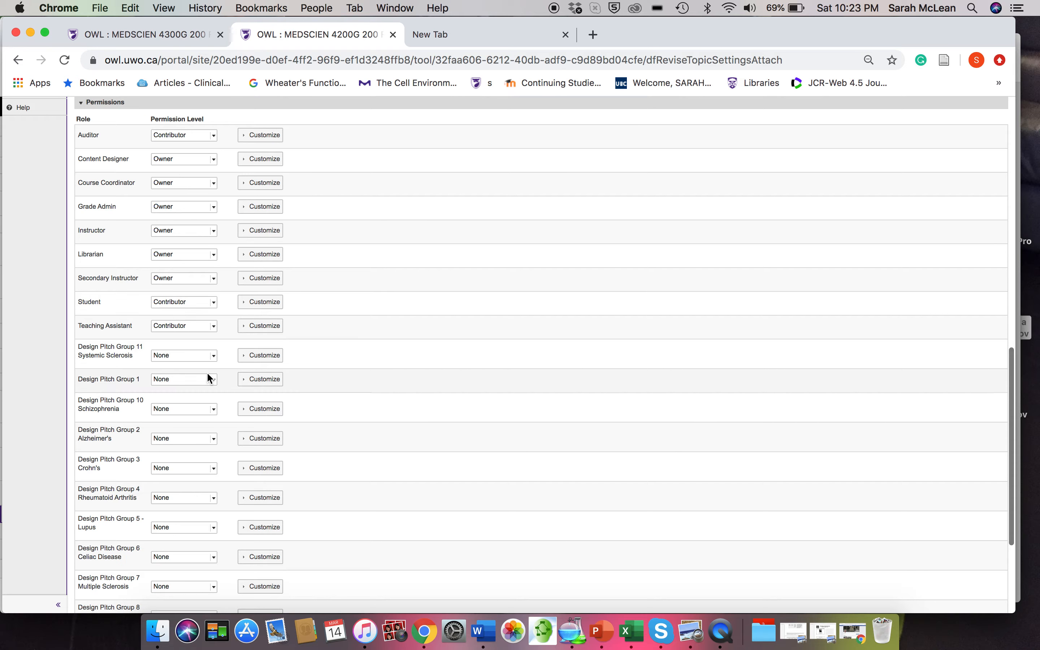
pyautogui.scroll(3, 174, 346)
pyautogui.scroll(-2, 174, 346)
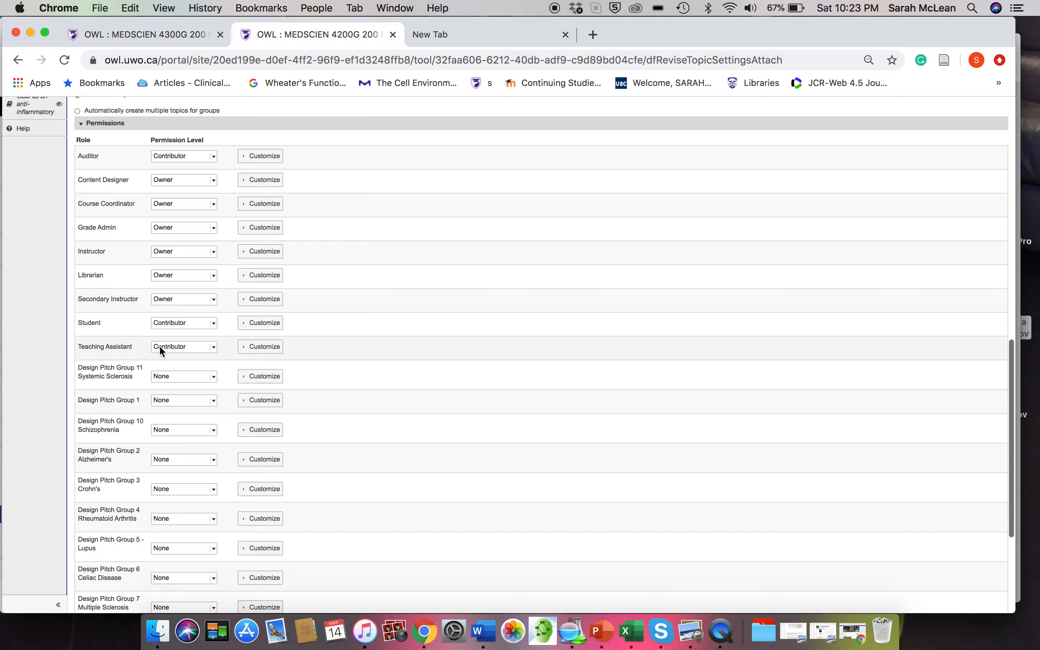
pyautogui.scroll(-9, 102, 485)
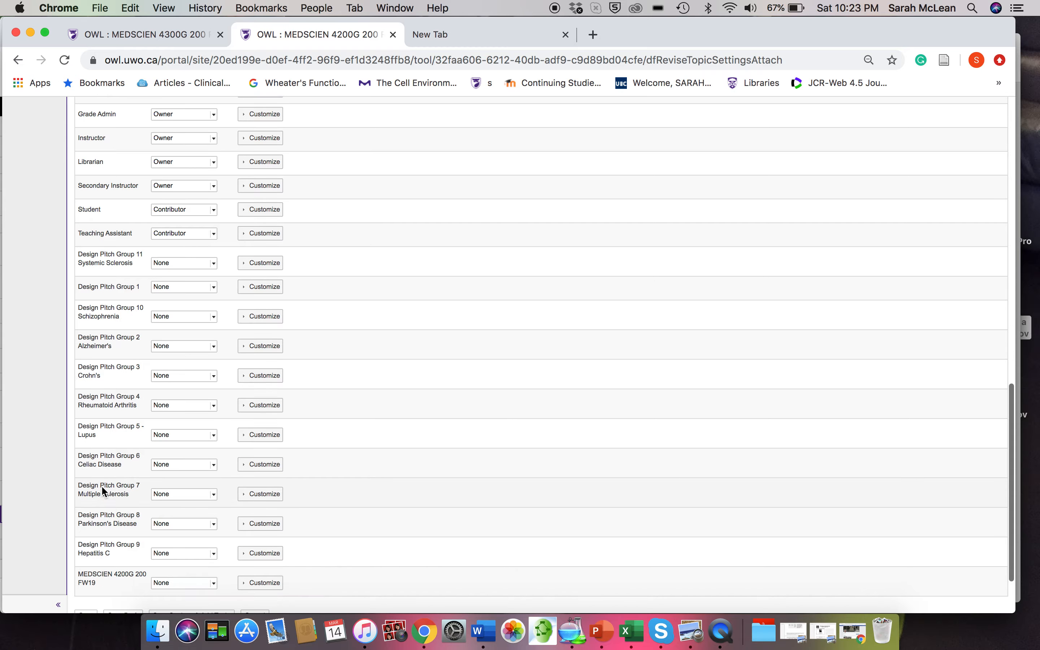
pyautogui.scroll(15, 104, 349)
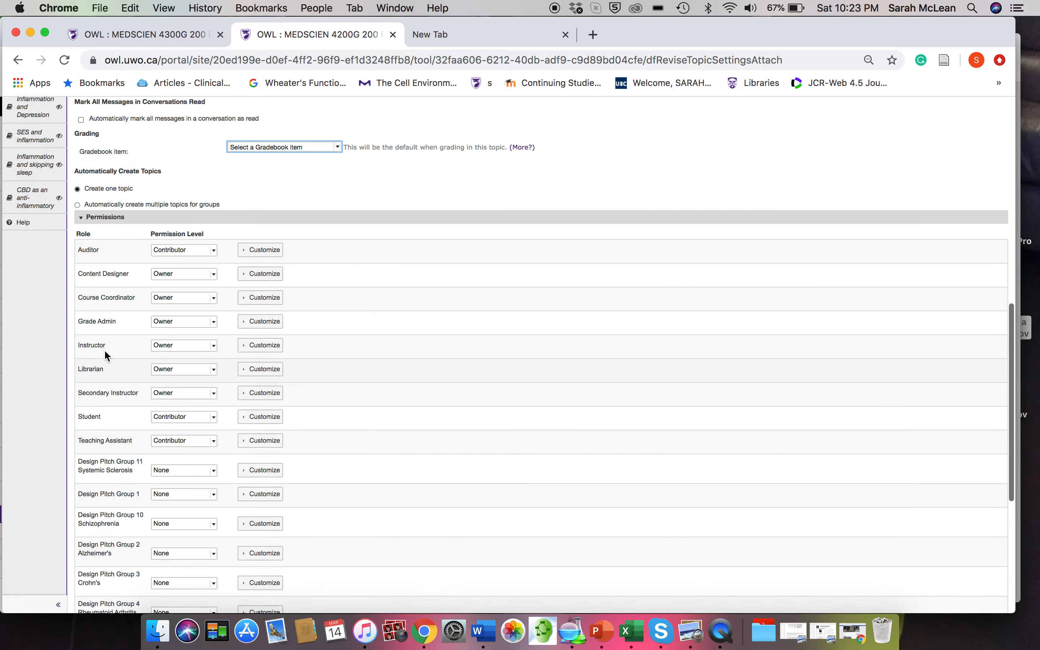
pyautogui.scroll(-13, 104, 350)
pyautogui.scroll(1, 104, 349)
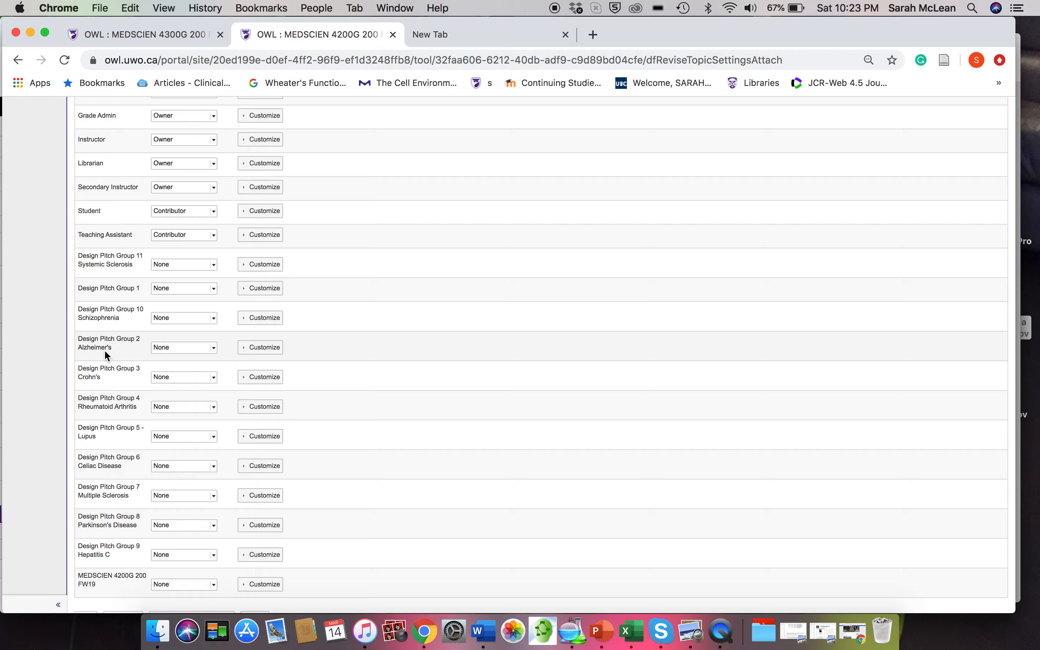
# Set the Student role's permission level to None for this topic
pyautogui.scroll(5, 104, 350)
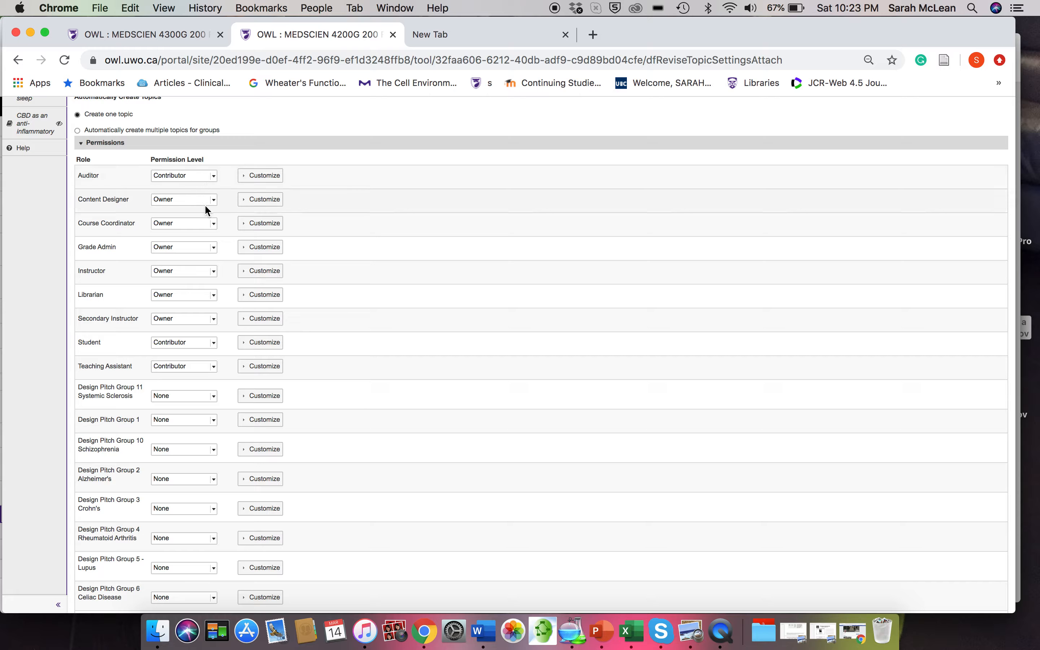
pyautogui.click(213, 346)
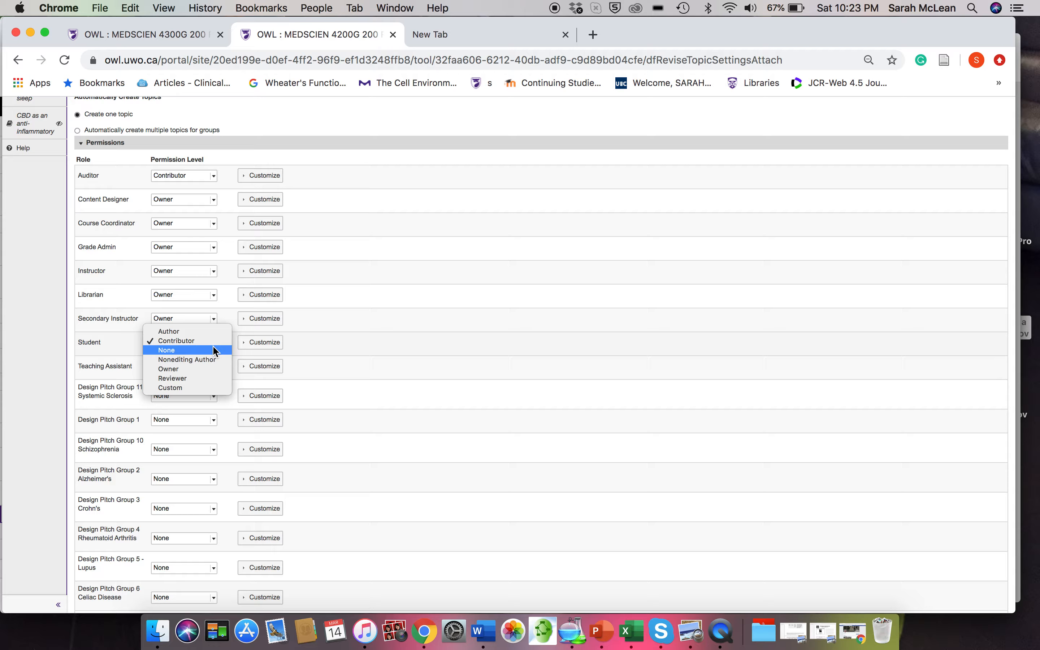
pyautogui.click(213, 349)
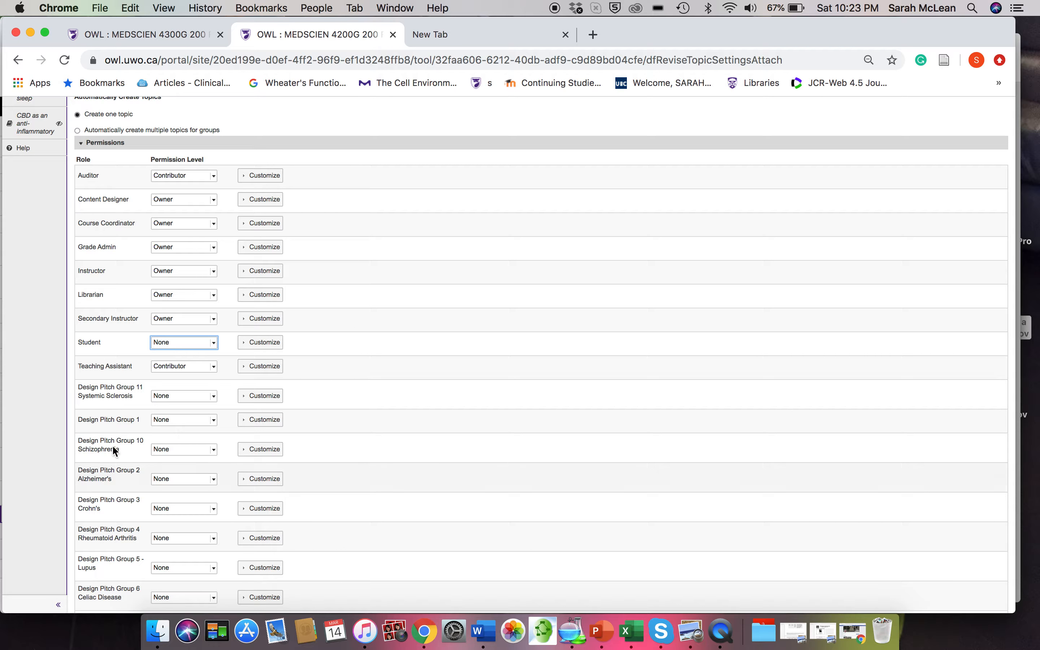
# Extend the topic title to "What's new with CBD? Group 1"
pyautogui.scroll(5, 120, 390)
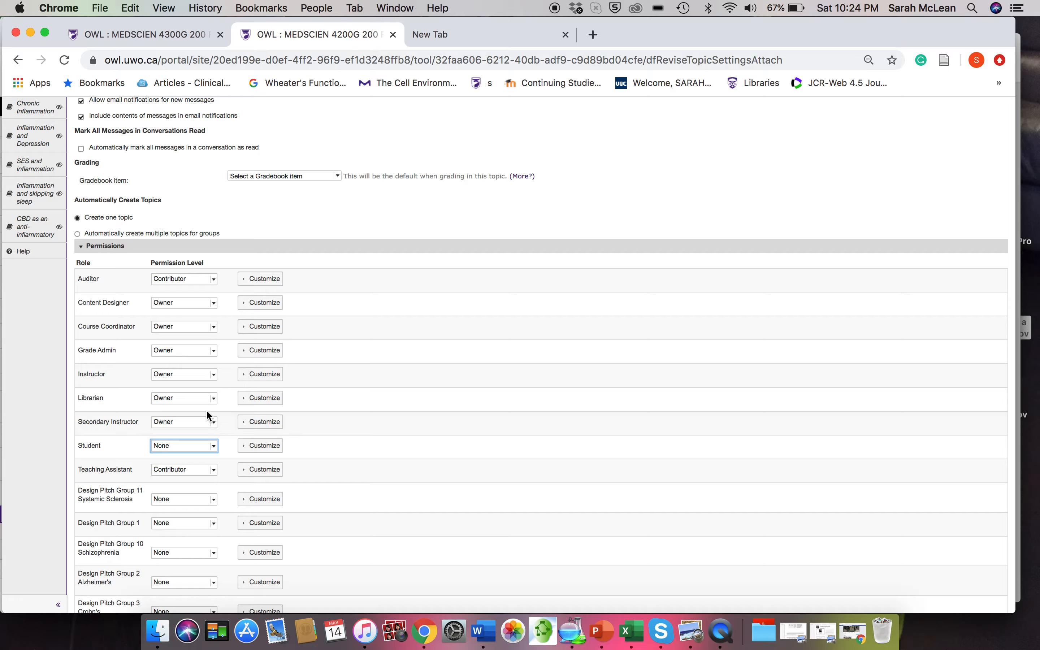
pyautogui.scroll(-2, 208, 419)
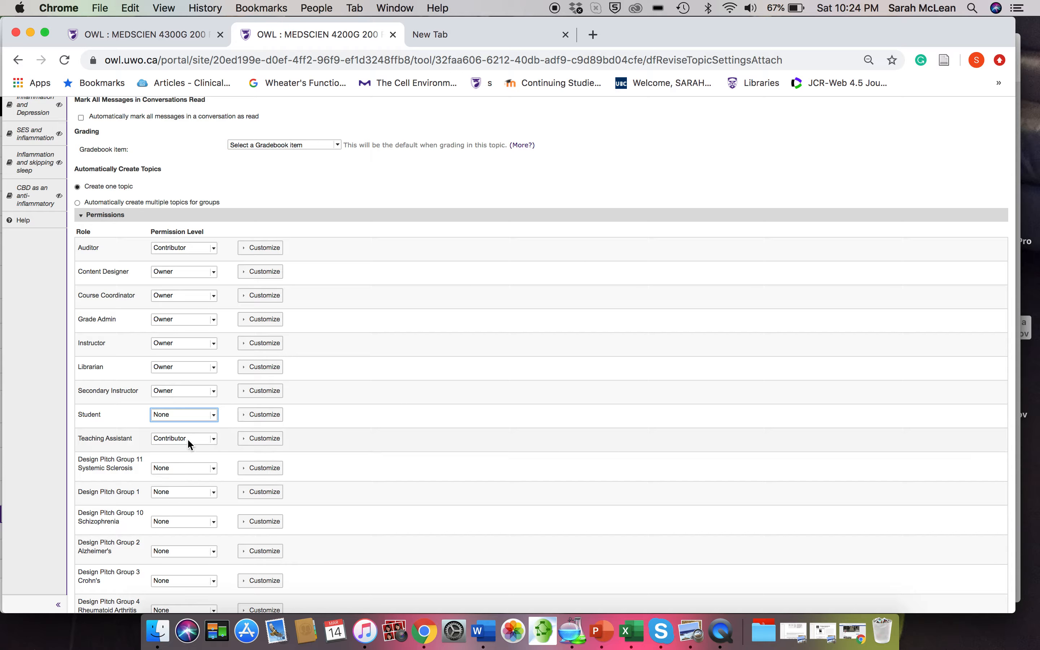
pyautogui.scroll(6, 174, 486)
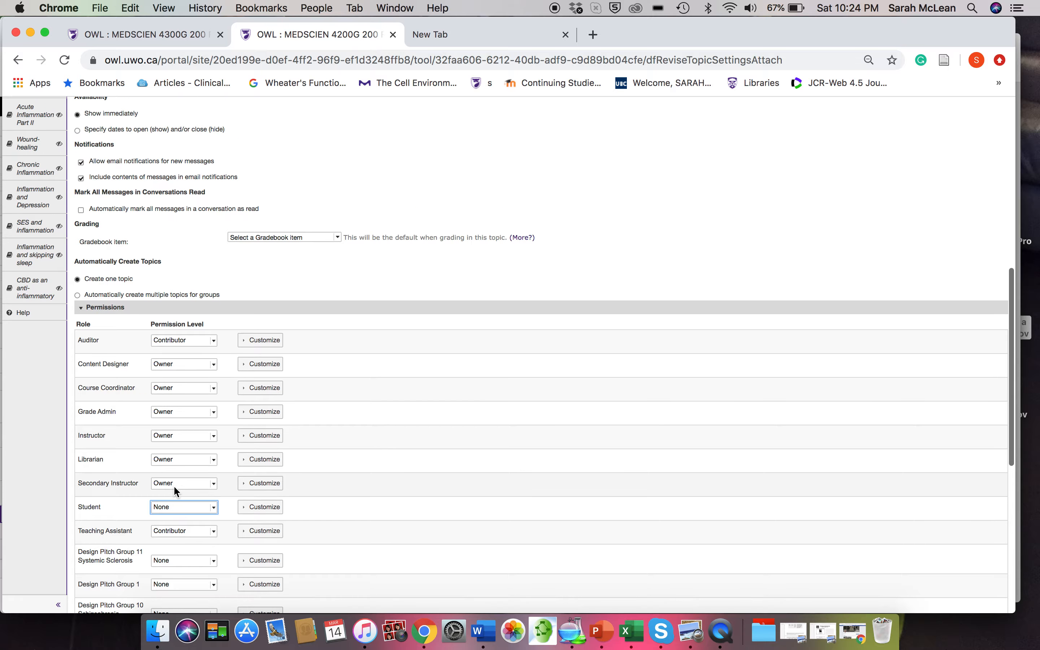
pyautogui.scroll(-4, 174, 485)
pyautogui.scroll(-4, 173, 485)
pyautogui.scroll(15, 173, 486)
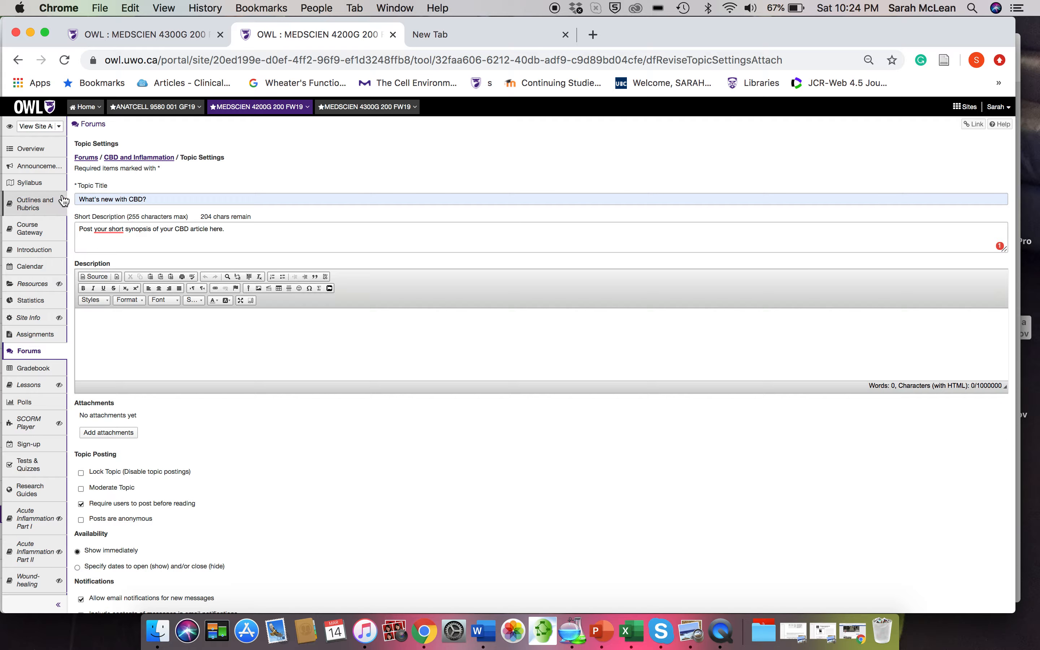
pyautogui.click(156, 201)
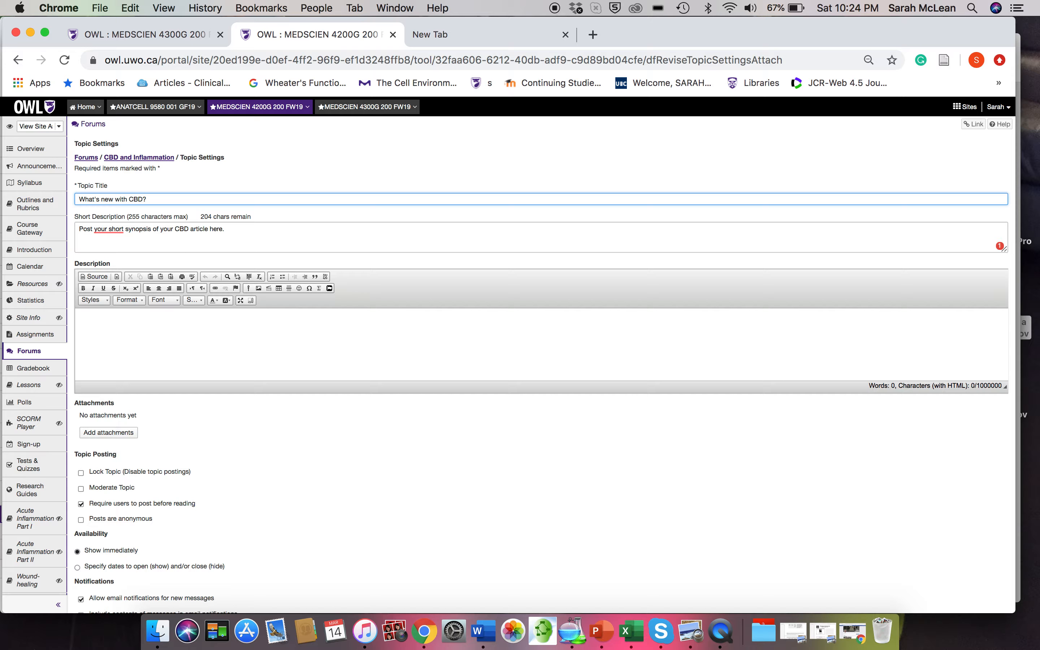
pyautogui.write('Group 1')
# Set the permission level of Design Pitch Group 1 to Author
pyautogui.scroll(-1, 542, 344)
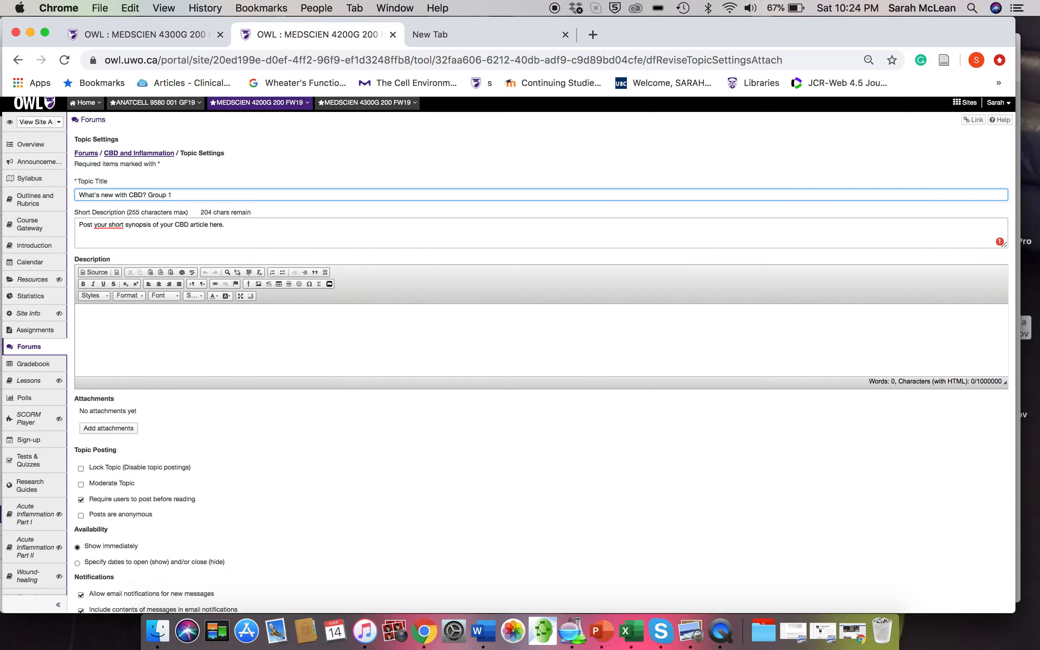
pyautogui.scroll(-20, 542, 344)
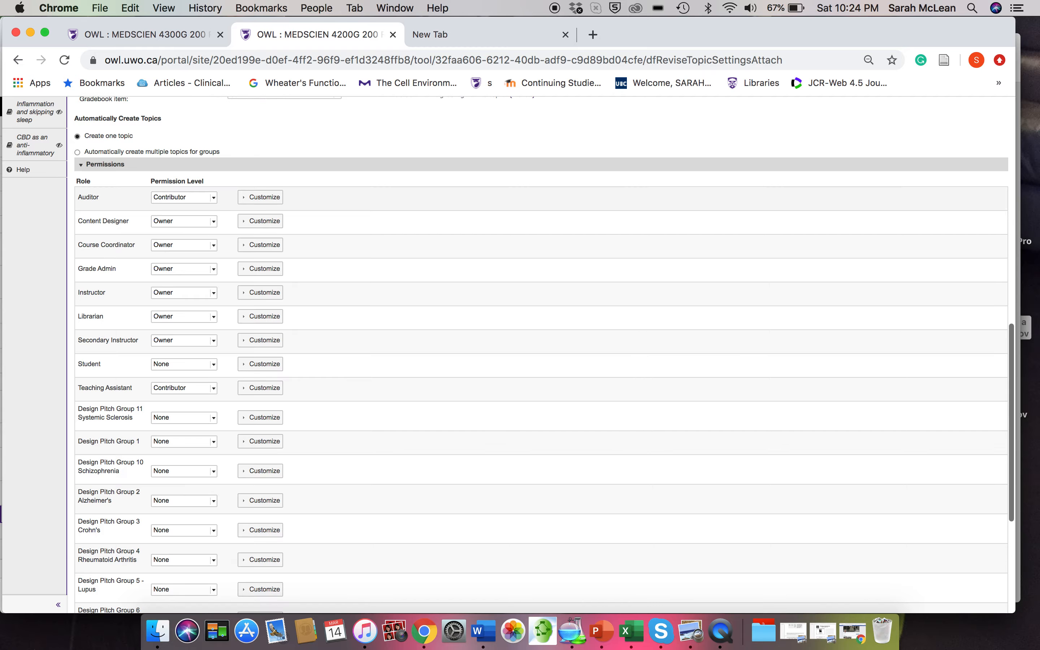
pyautogui.click(213, 441)
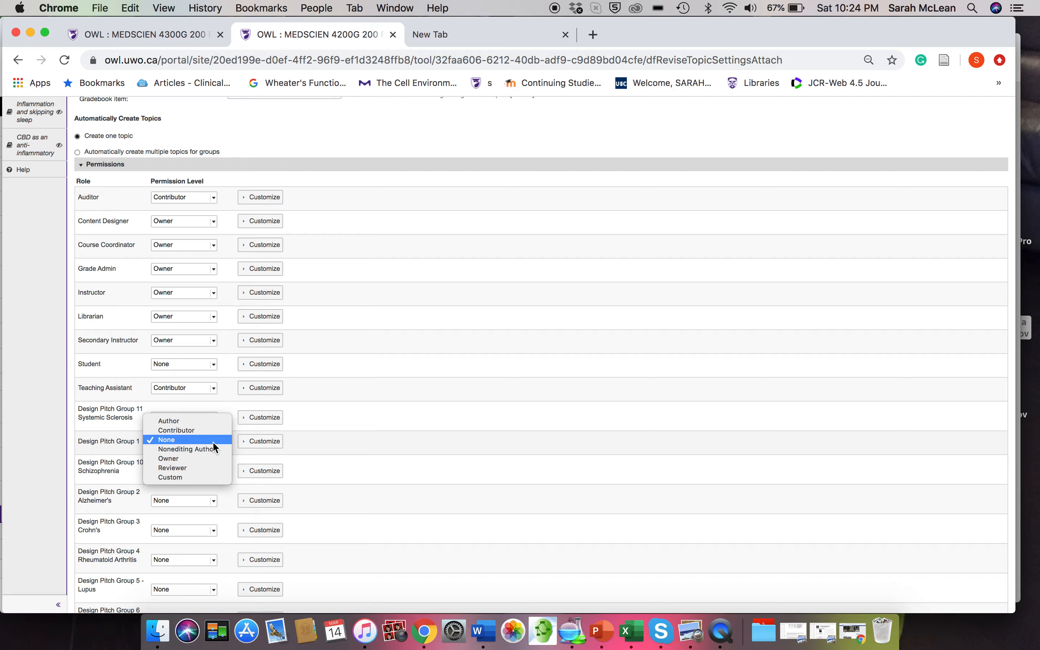
pyautogui.click(194, 418)
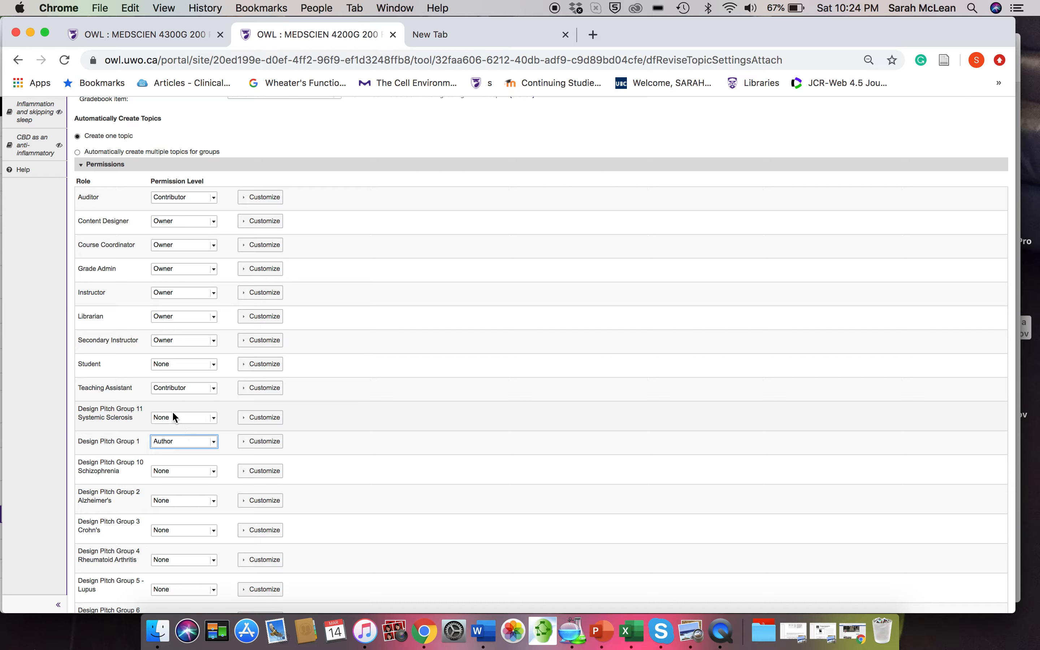
# Save the Group 1 topic's settings and start adding another topic to the forum
pyautogui.scroll(-5, 173, 413)
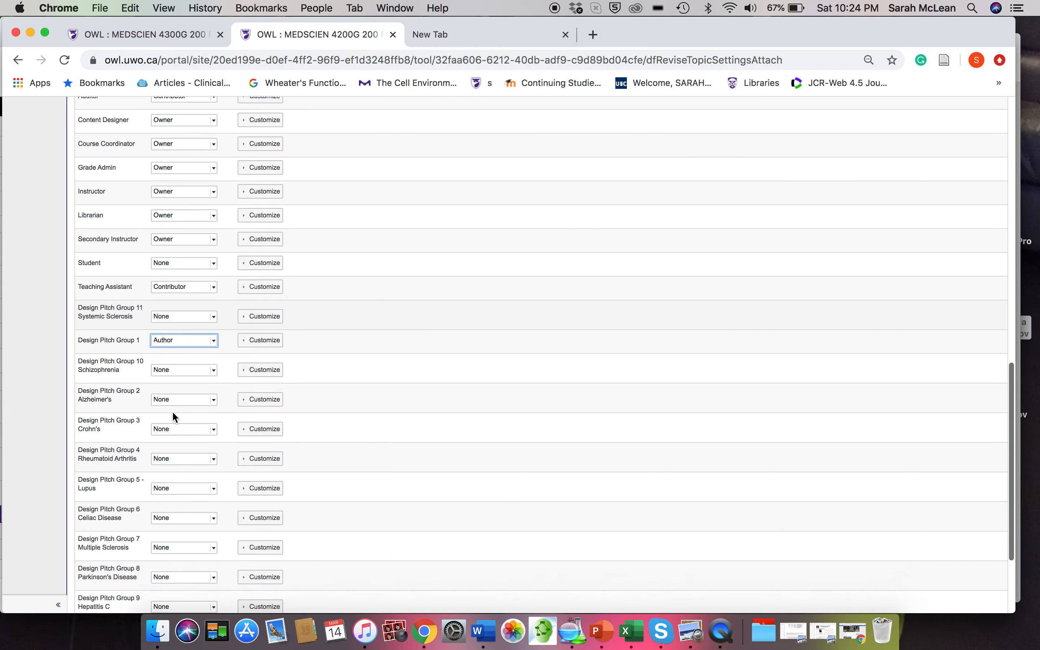
pyautogui.scroll(-6, 173, 413)
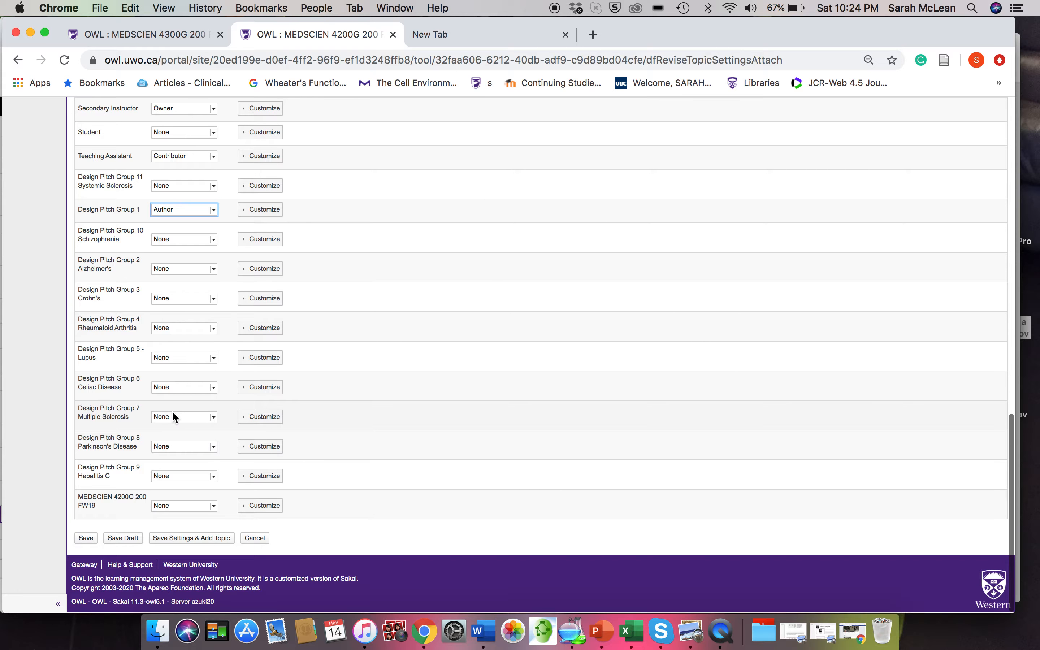
pyautogui.scroll(2, 172, 416)
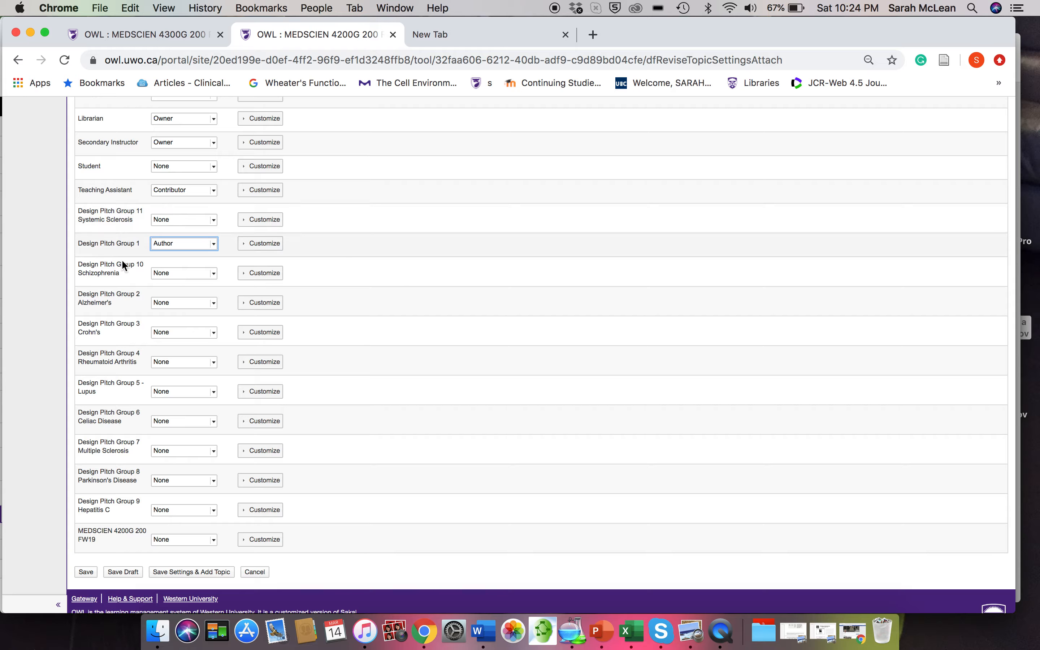
pyautogui.scroll(-2, 186, 285)
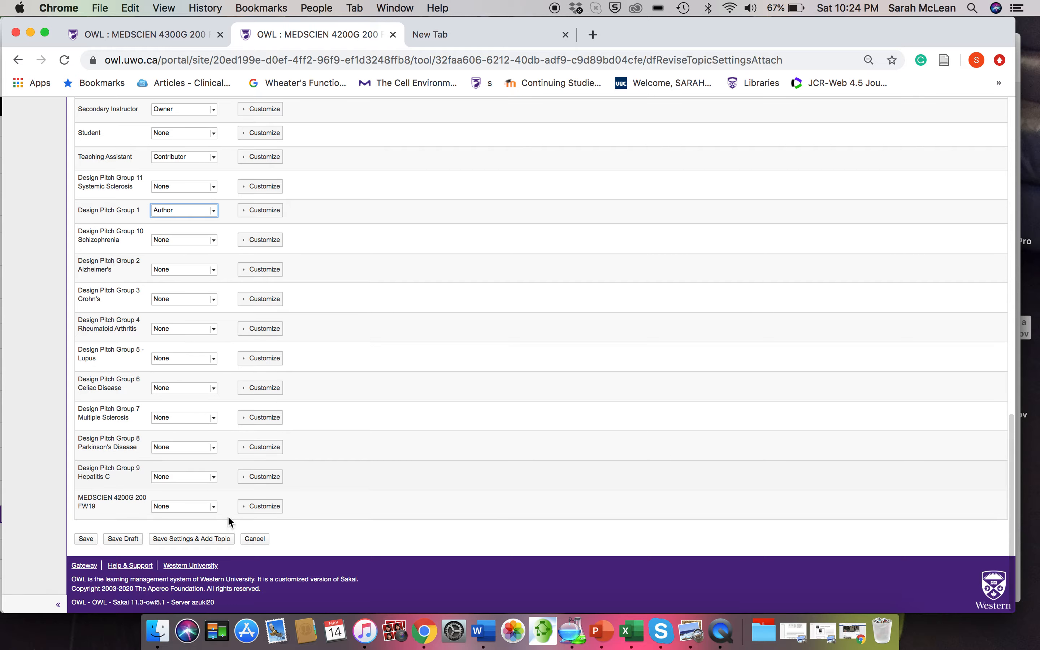
pyautogui.click(169, 540)
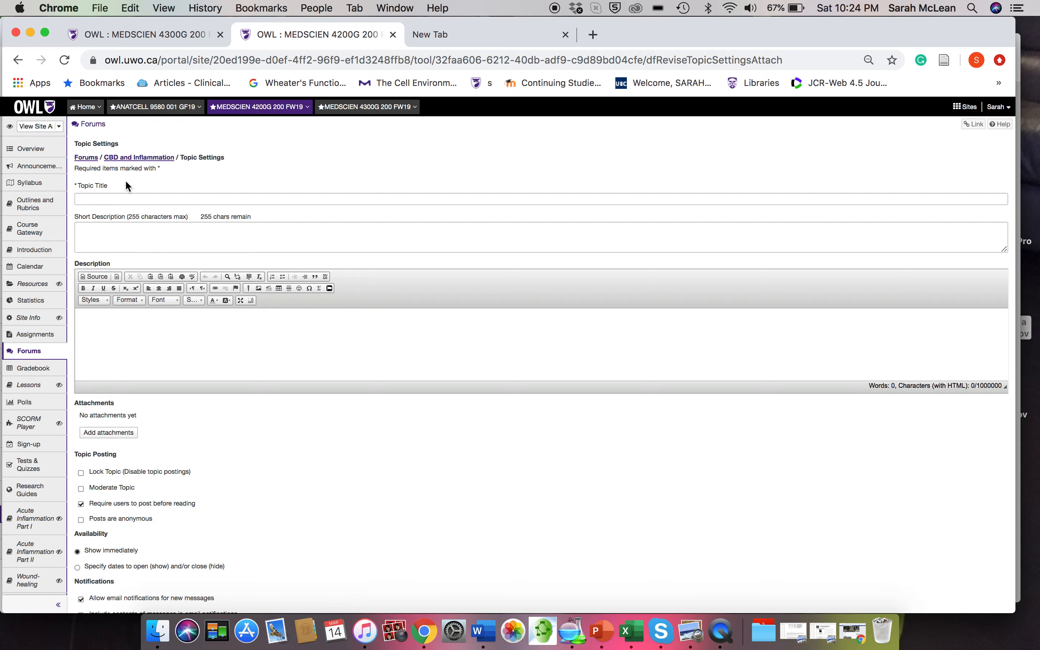
# Title the new topic "What's new with CBD?" followed by a group label, reusing the earlier title suggestion
pyautogui.click(125, 194)
pyautogui.click(142, 223)
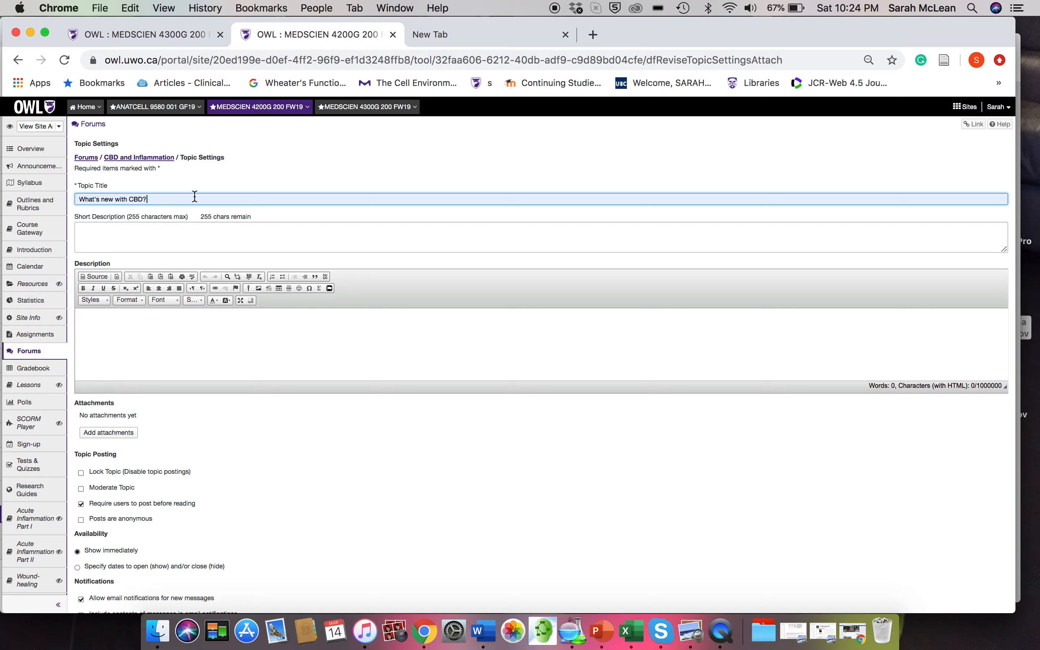
pyautogui.write('T')
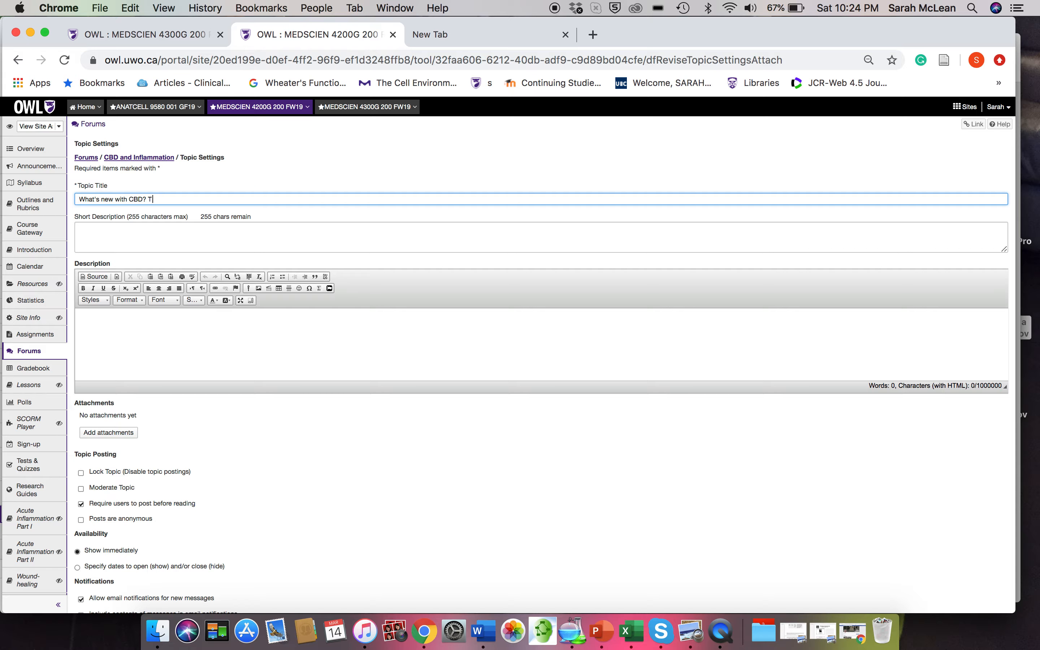
pyautogui.press('BackSpace')
pyautogui.write('/g')
pyautogui.press('BackSpace')
pyautogui.press('BackSpace')
pyautogui.write('Groyup')
# Set the permission level of Design Pitch Group 1 to None for the Group 2 topic
pyautogui.scroll(-3, 508, 355)
pyautogui.scroll(-3, 145, 221)
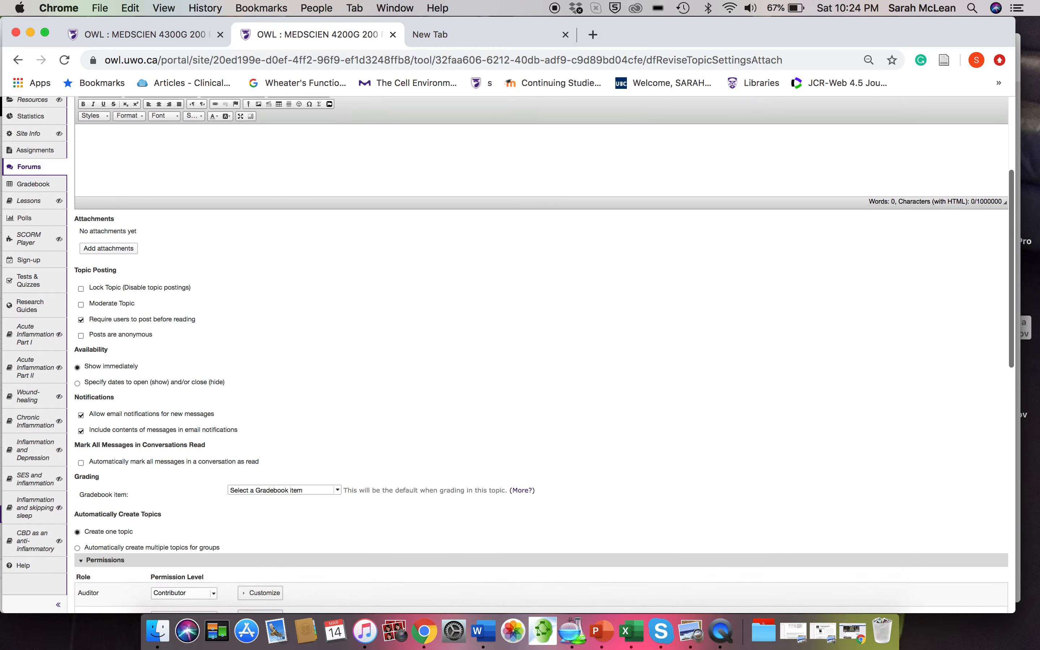
pyautogui.scroll(-8, 135, 287)
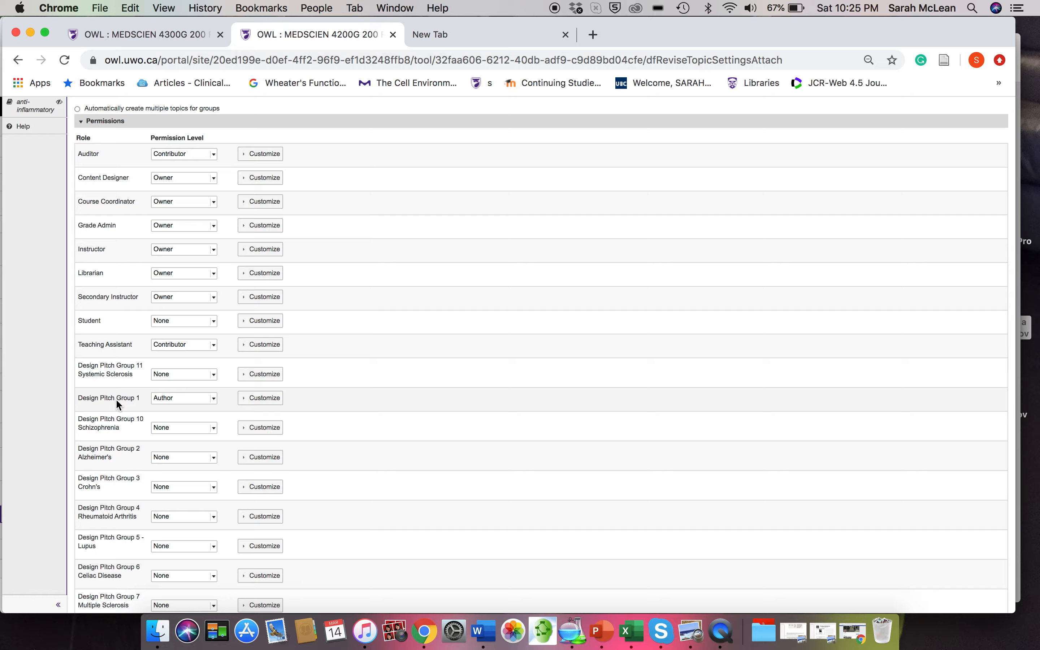
pyautogui.click(213, 398)
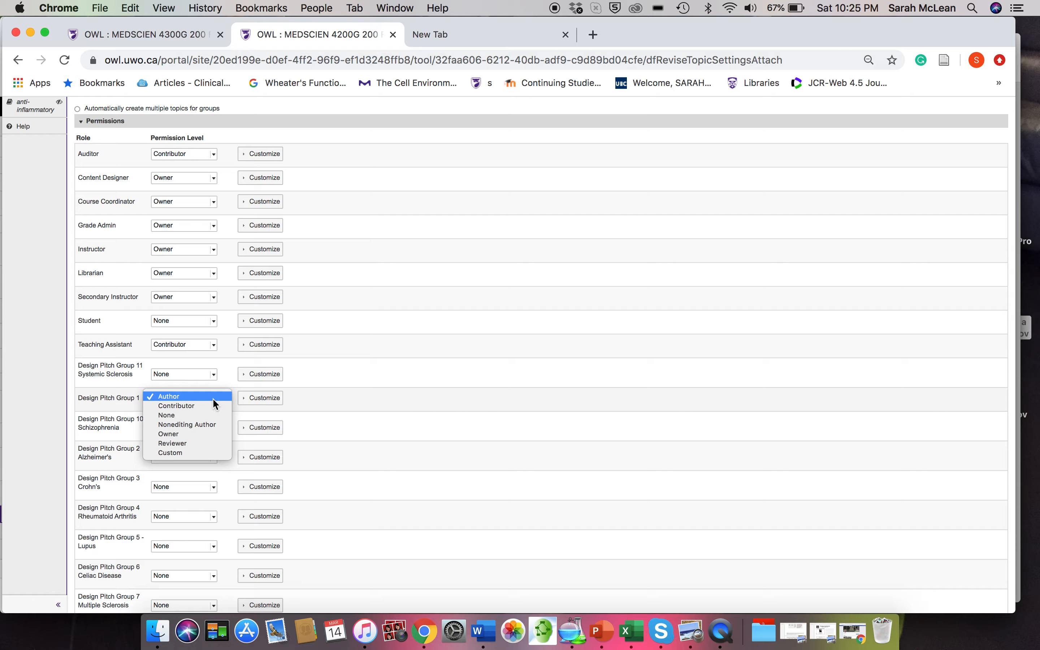
pyautogui.press('Escape')
pyautogui.scroll(-1, 206, 416)
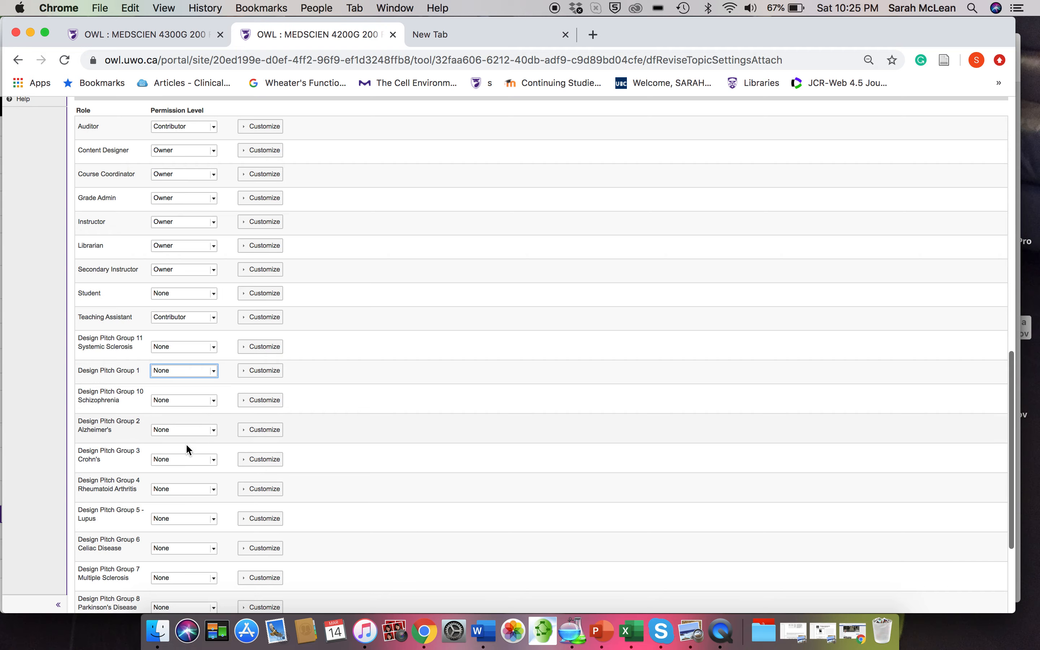
# Set Design Pitch Group 2 Alzheimer's to Author, and save the topic's settings while starting another topic
pyautogui.click(214, 431)
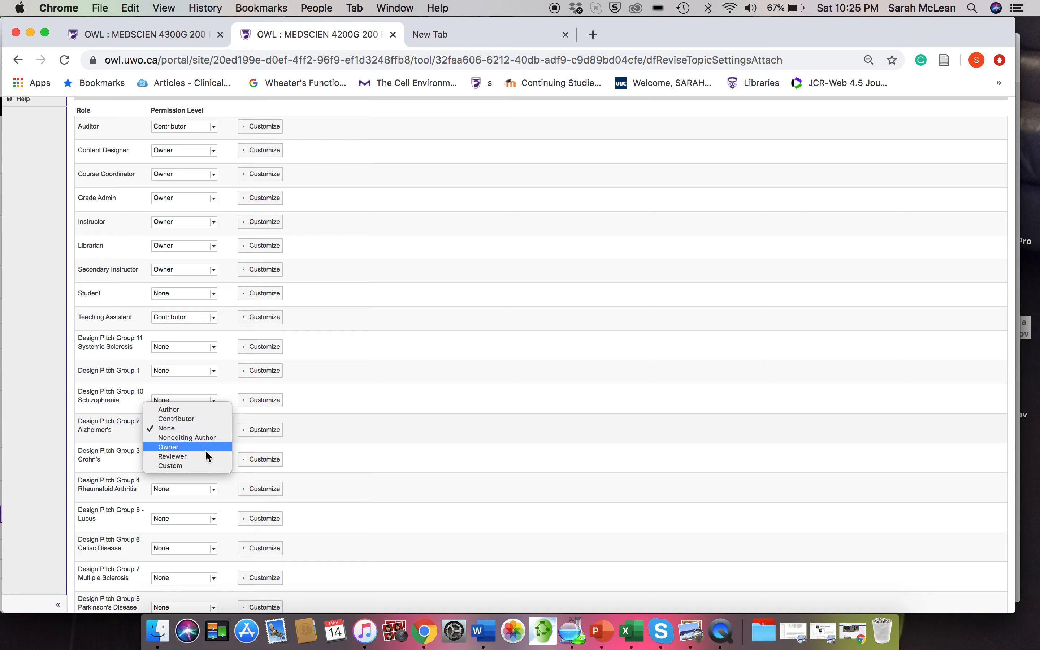
pyautogui.click(198, 409)
pyautogui.scroll(-5, 199, 410)
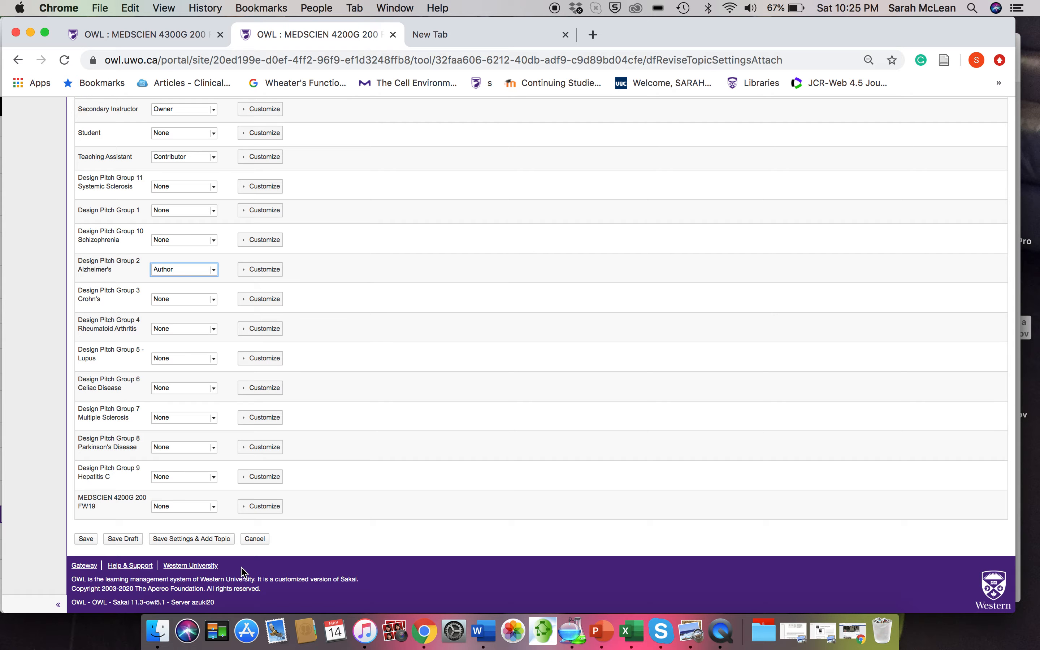
pyautogui.click(189, 540)
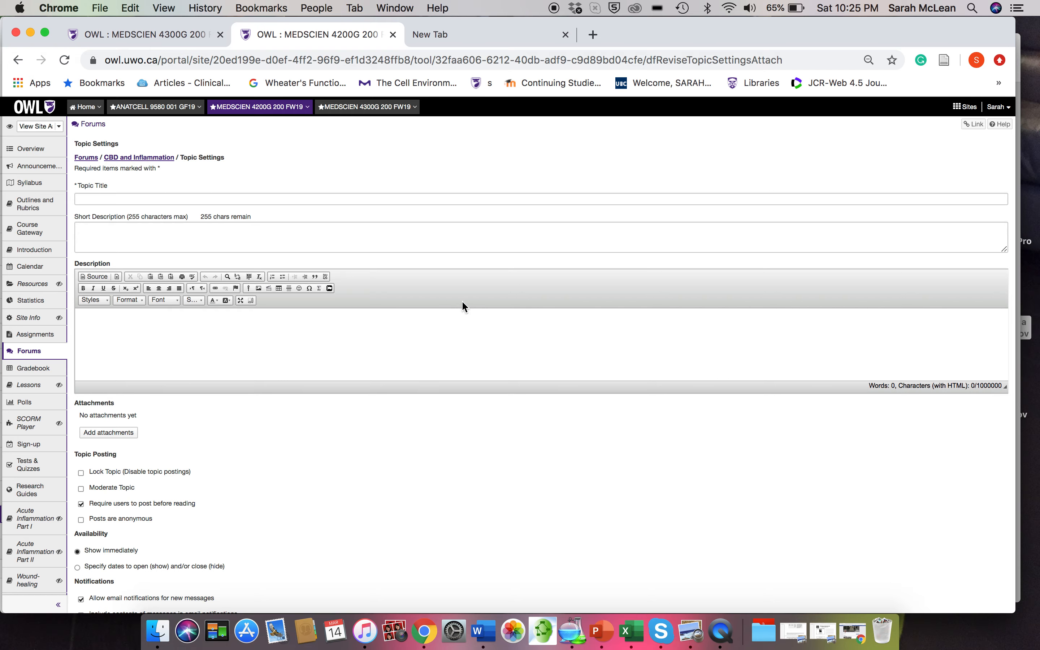
# Try to save the blank extra topic, and return to the CBD and Inflammation forum's topic list
pyautogui.scroll(-20, 463, 301)
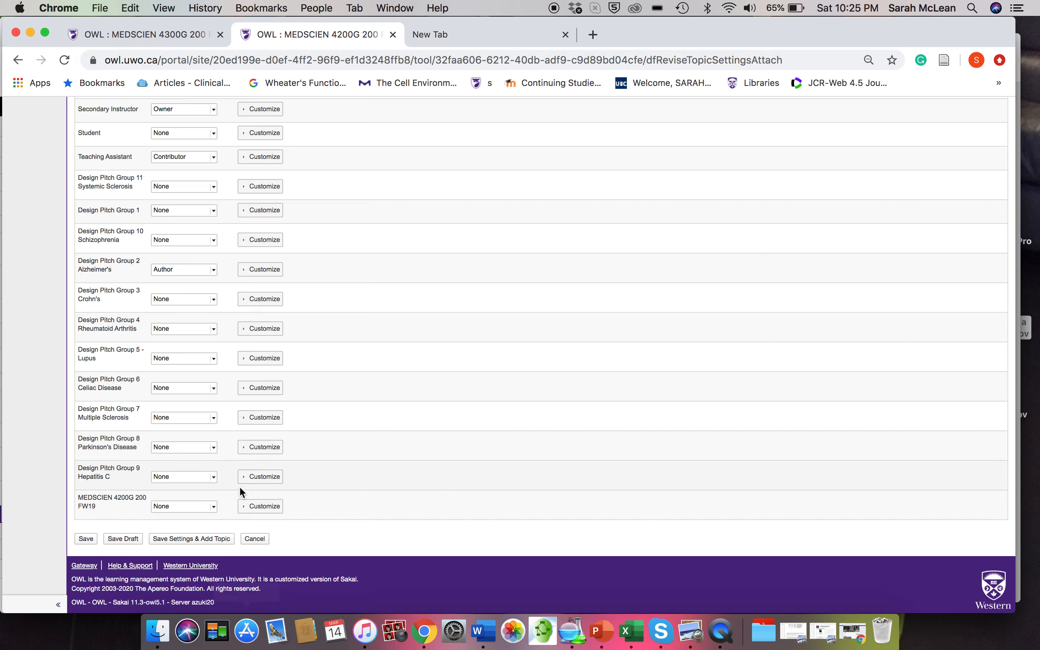
pyautogui.click(86, 540)
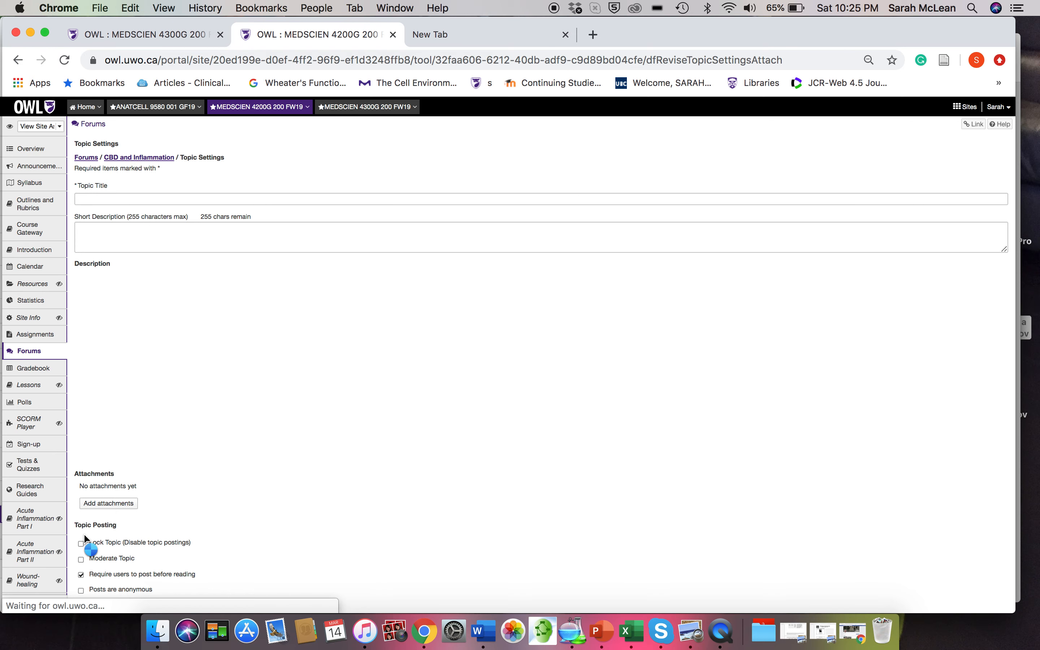
pyautogui.scroll(-20, 121, 432)
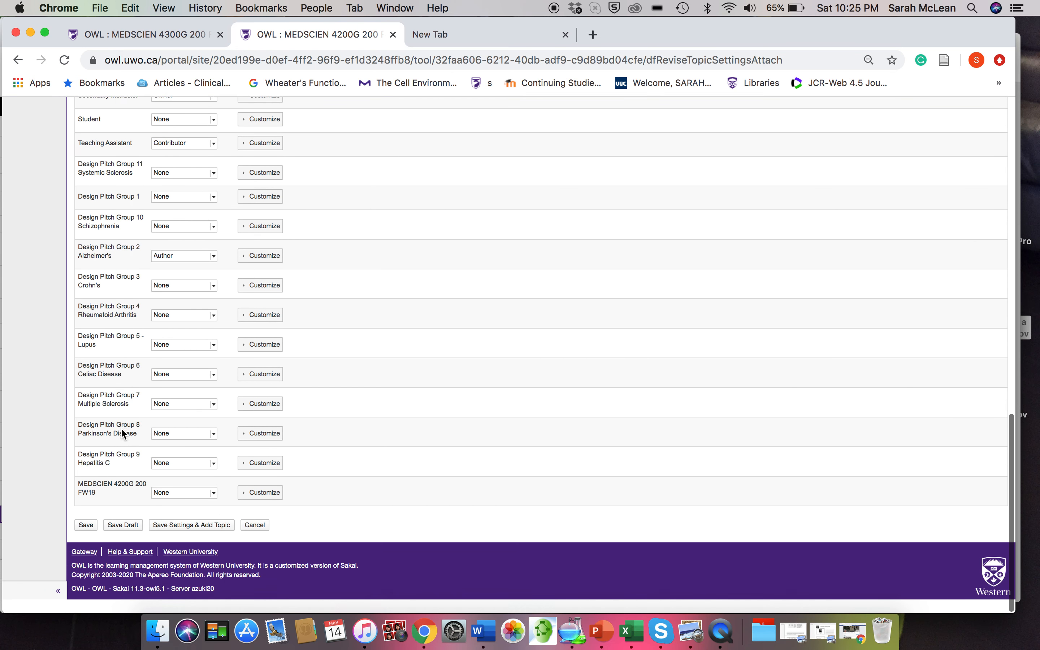
pyautogui.click(86, 539)
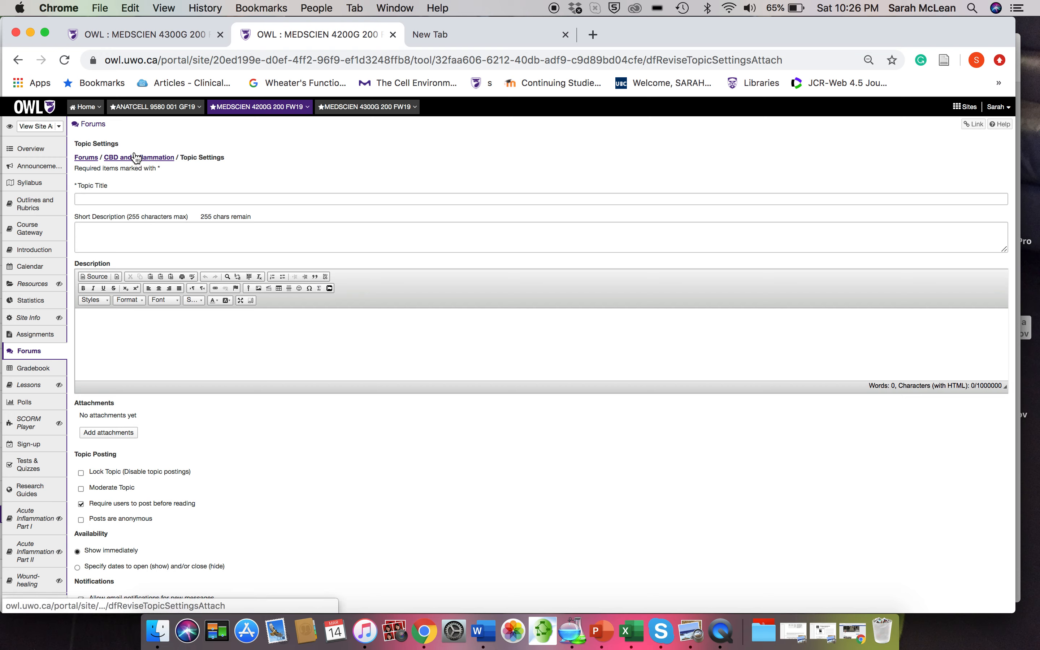
pyautogui.click(136, 158)
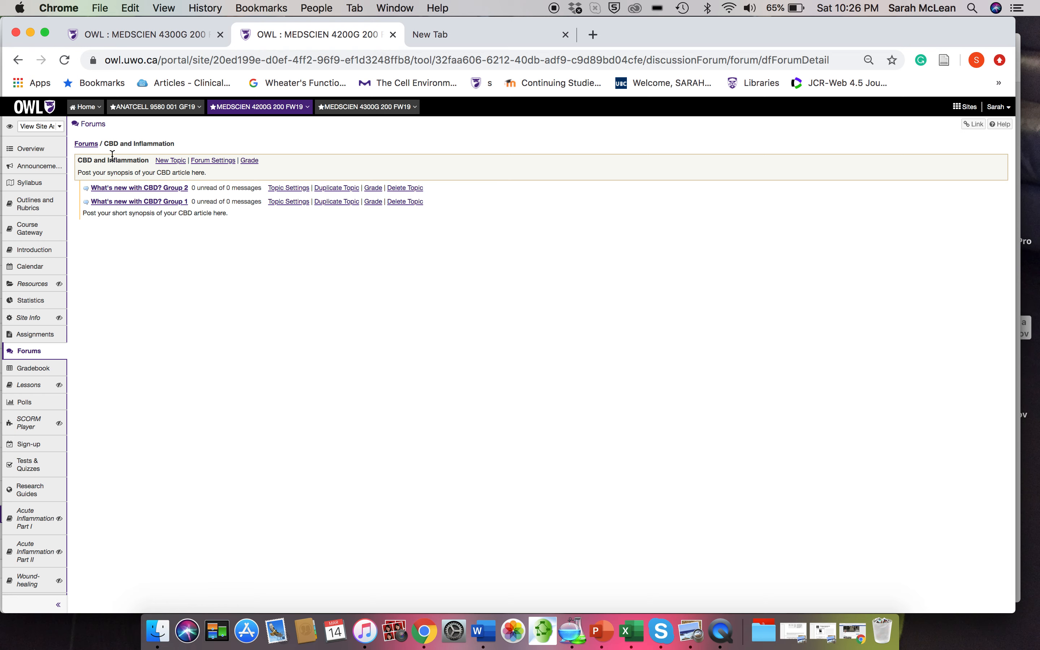